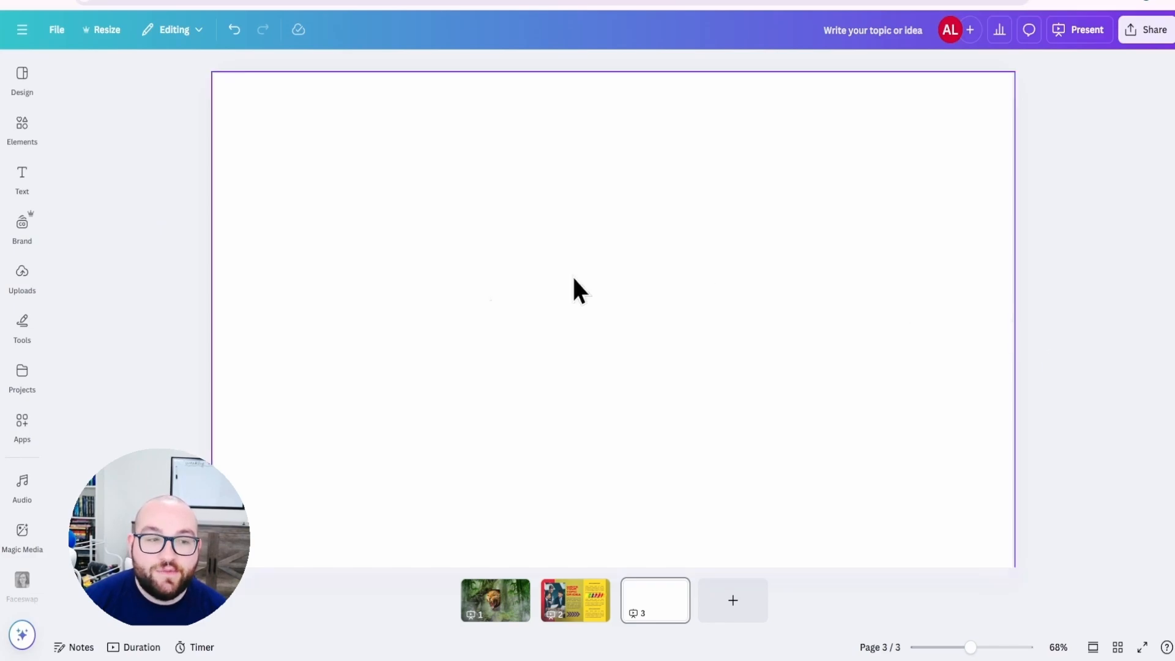
Search the elements for "france" and show only the photos.
click(24, 131)
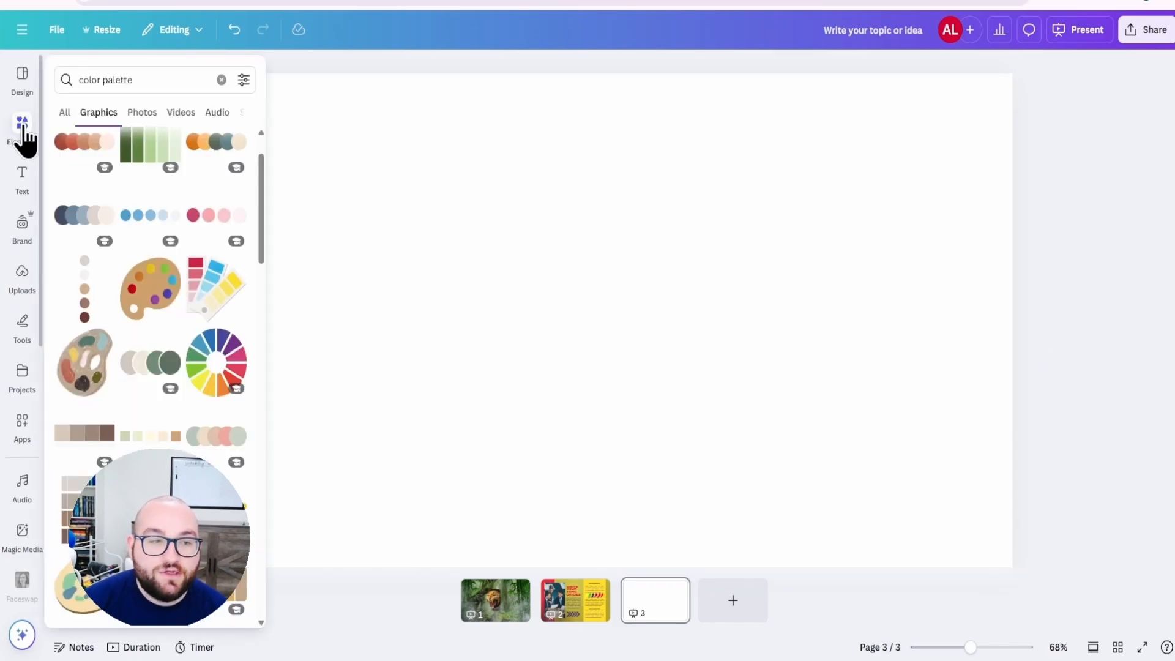
double_click(109, 75)
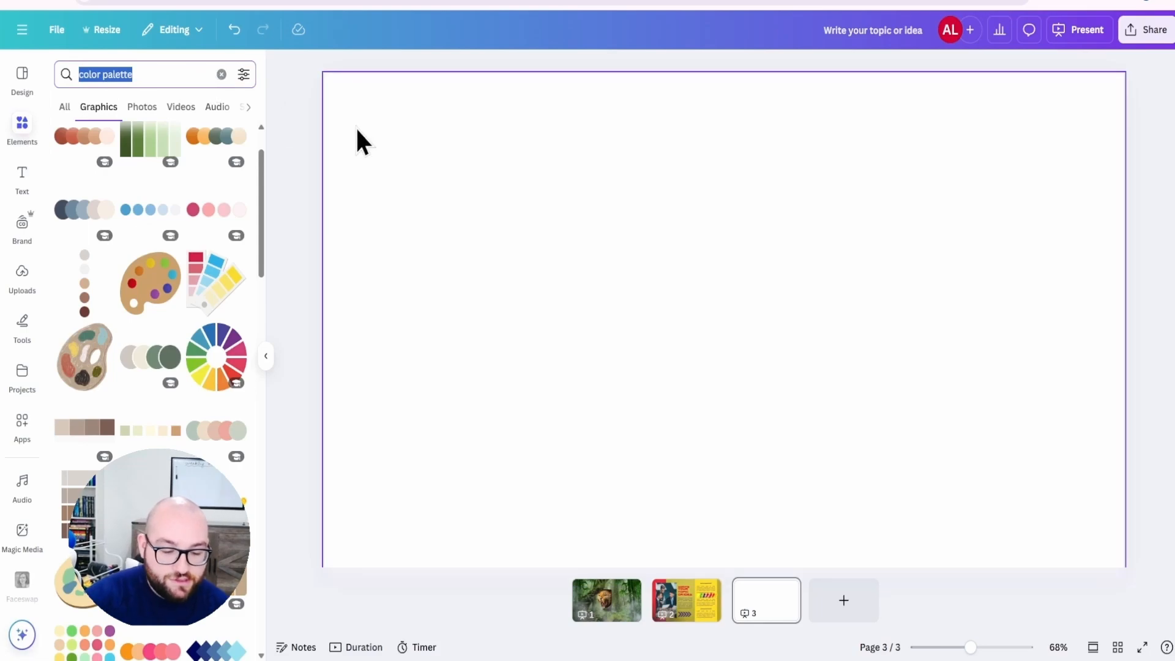
text(france)
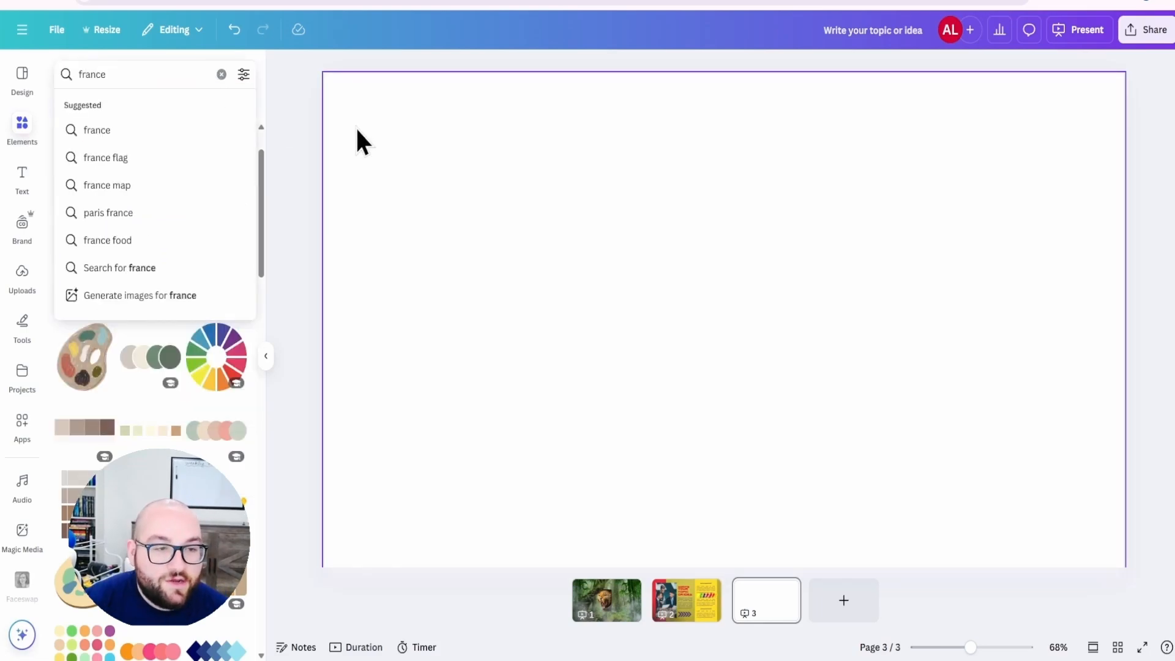
click(158, 131)
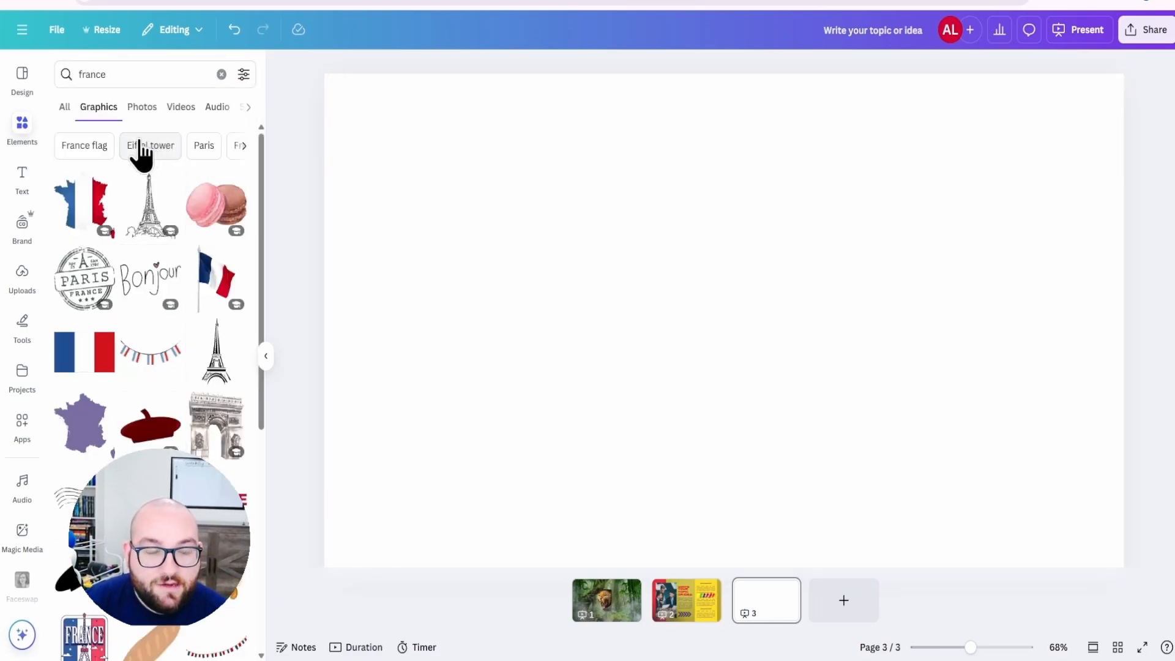
click(136, 110)
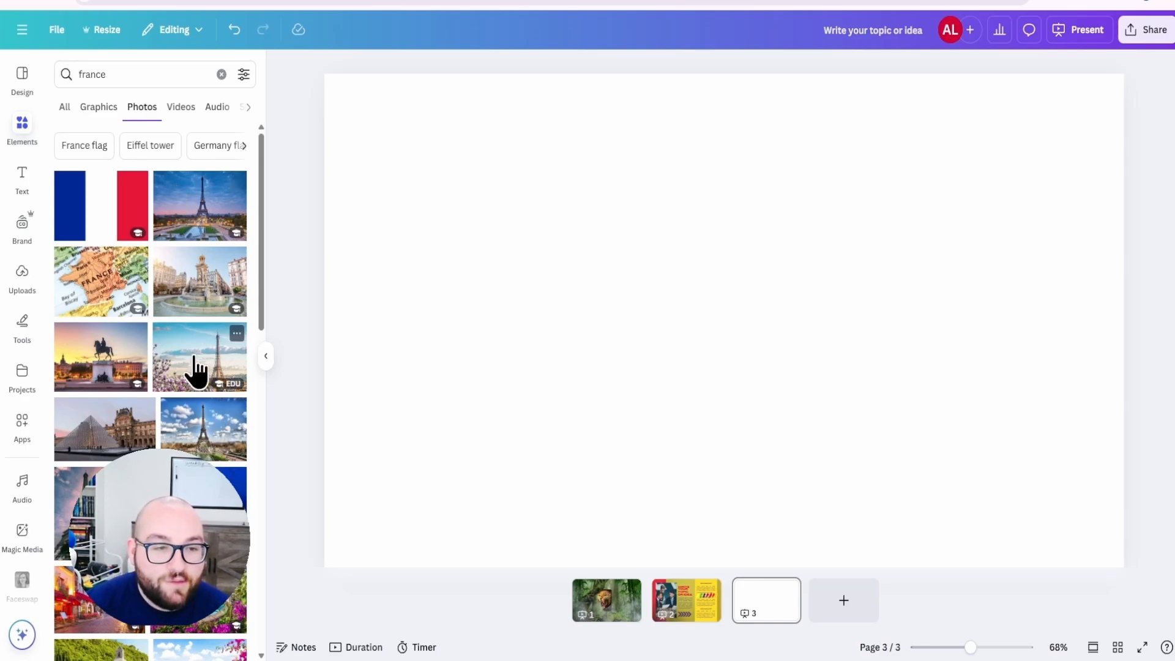
Add the photo of the Eiffel Tower at dusk and set it as the background of page 3.
click(182, 223)
right_click(618, 294)
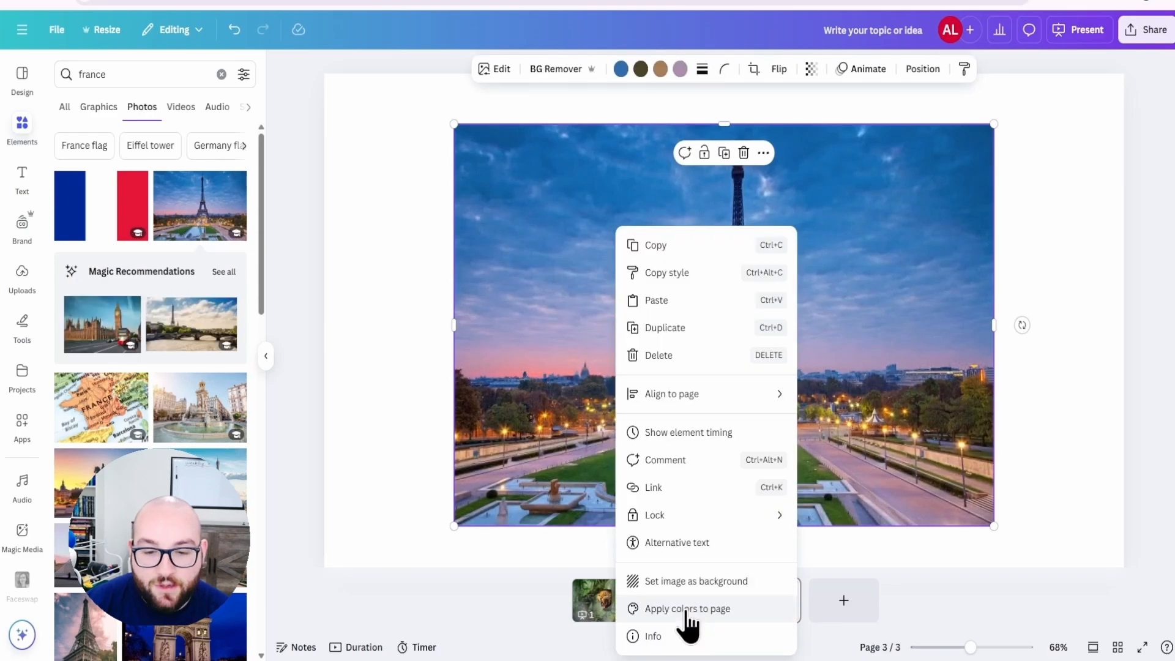
click(687, 579)
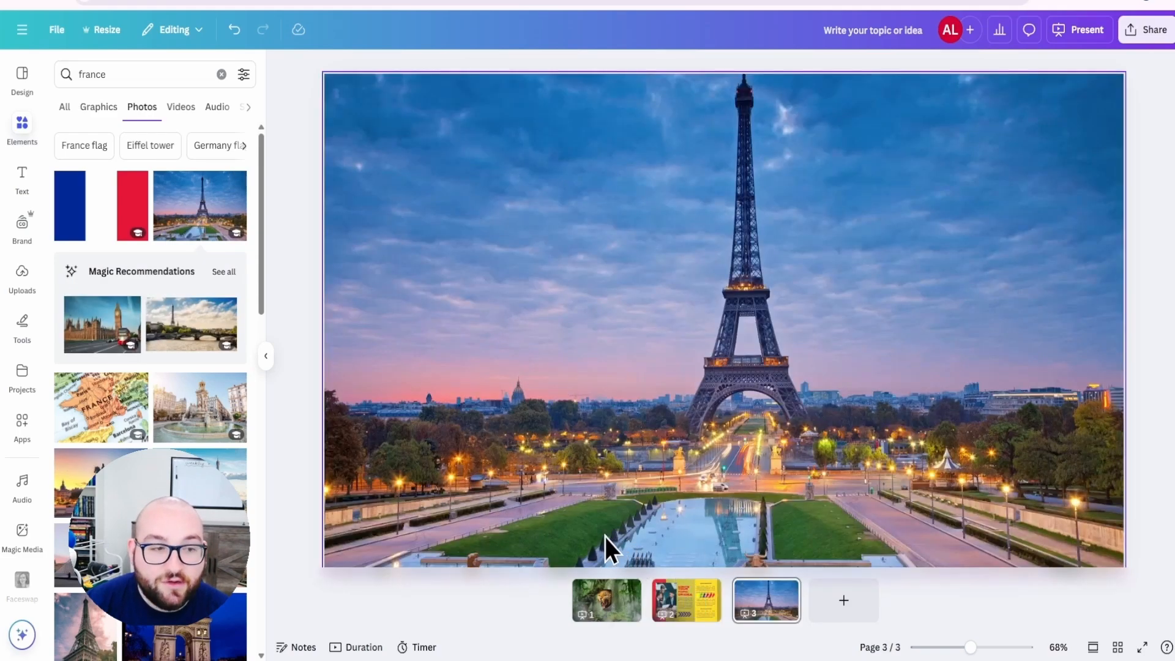
Search the elements for "letters" and show only the frames.
double_click(106, 74)
text(letters)
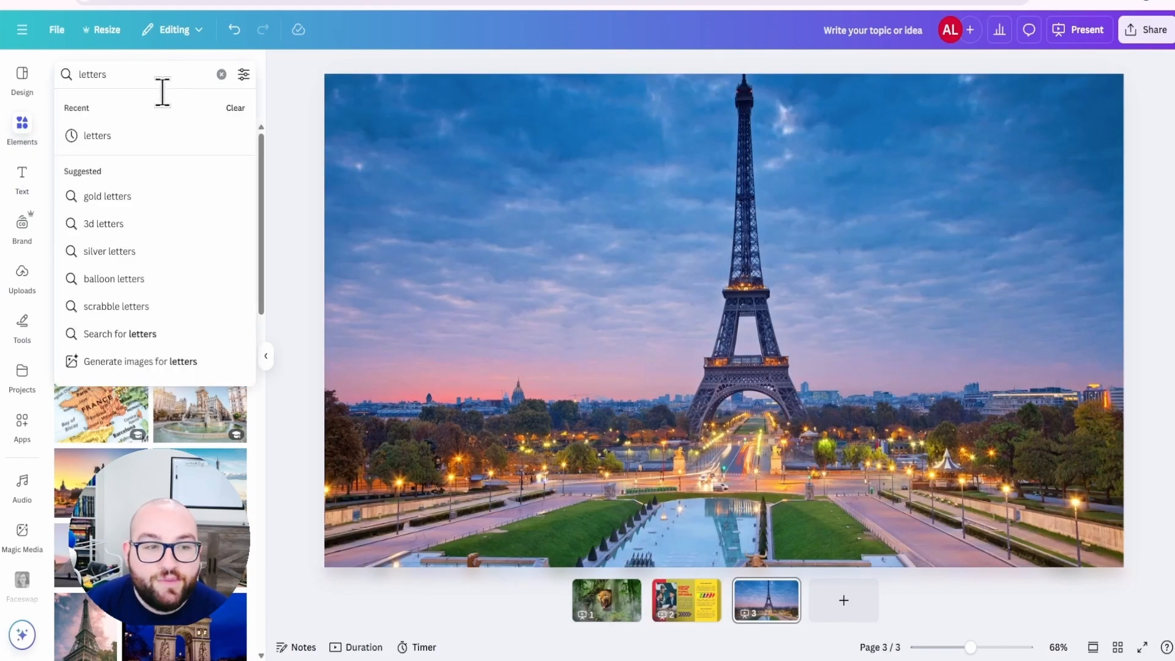
click(113, 135)
click(248, 107)
click(190, 110)
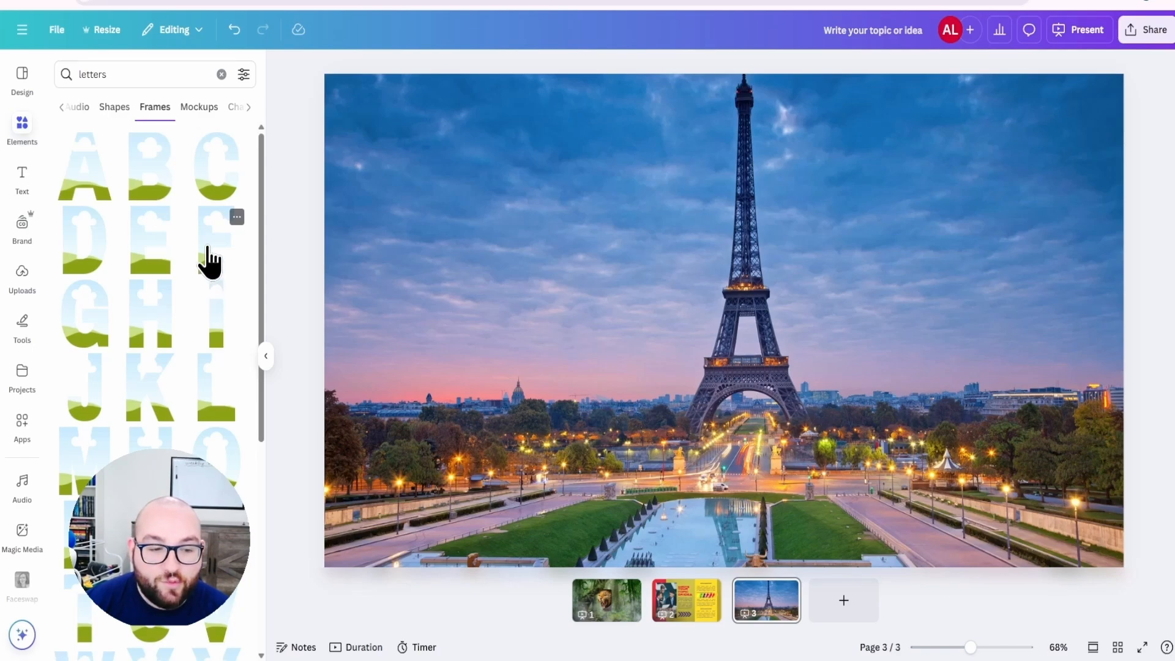
Add the block letter frames F, R, A, N, C and E to the page.
click(208, 261)
scroll(221, 367, down, 2)
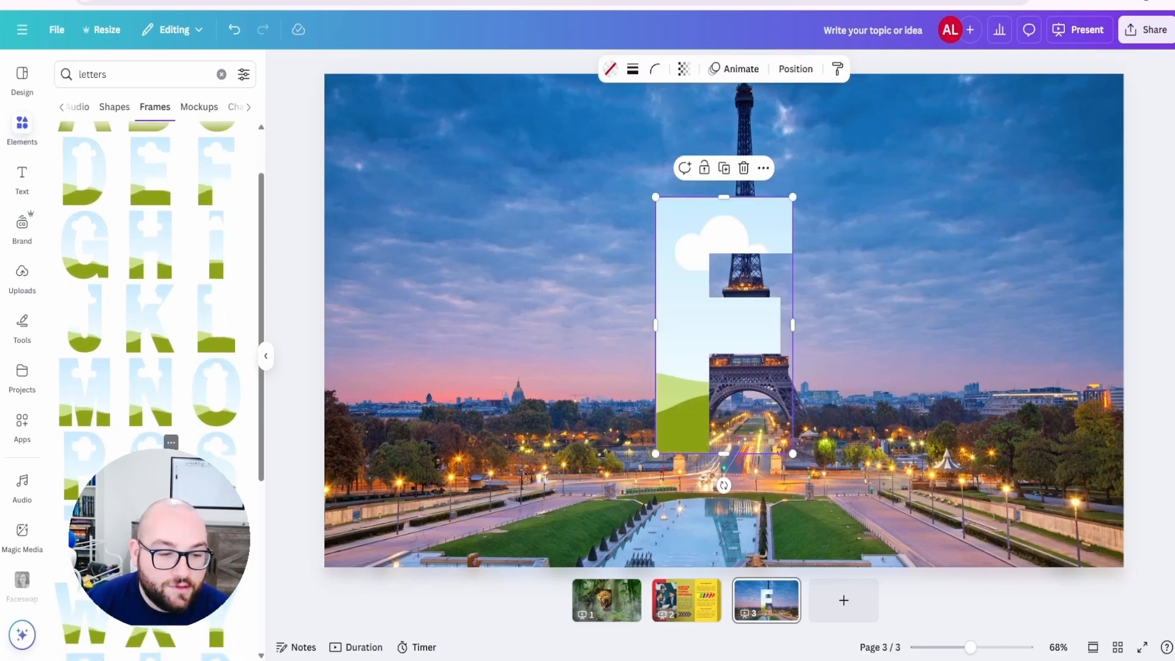
scroll(202, 483, down, 4)
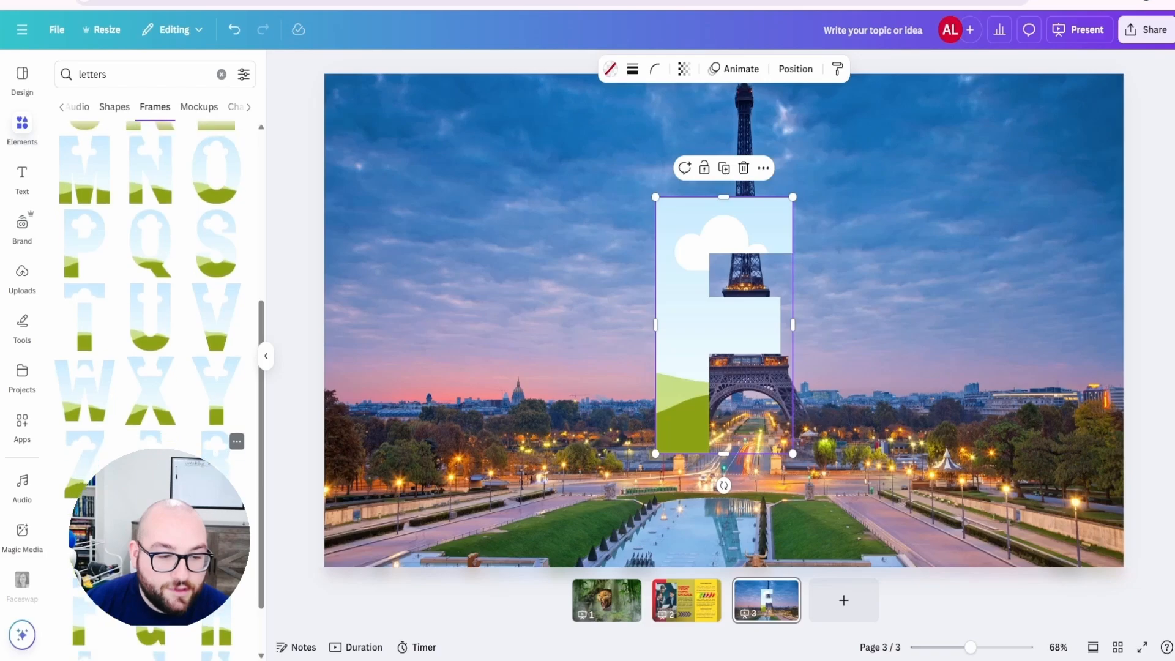
scroll(202, 484, down, 2)
scroll(202, 483, down, 2)
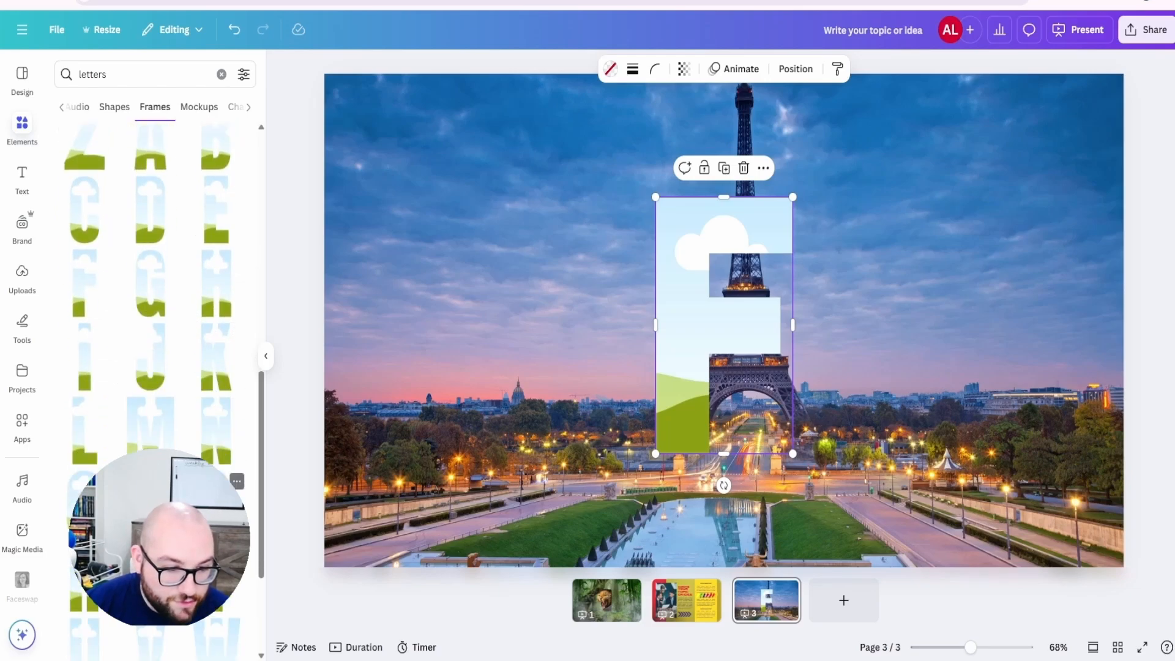
scroll(79, 204, up, 10)
click(79, 193)
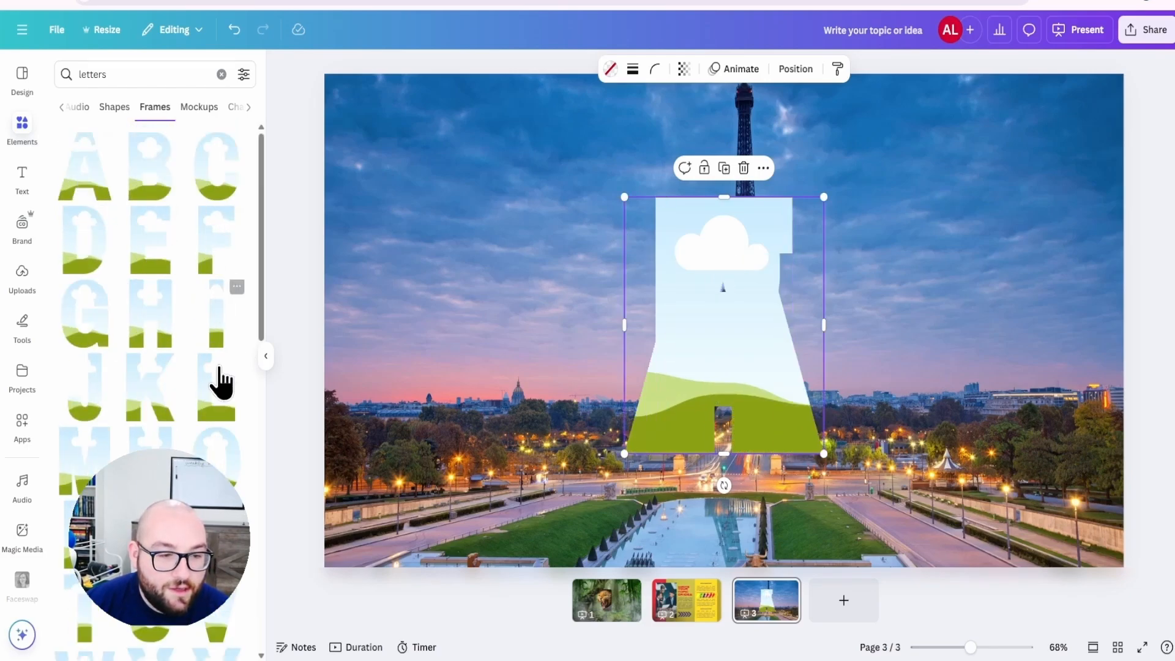
click(152, 471)
click(203, 182)
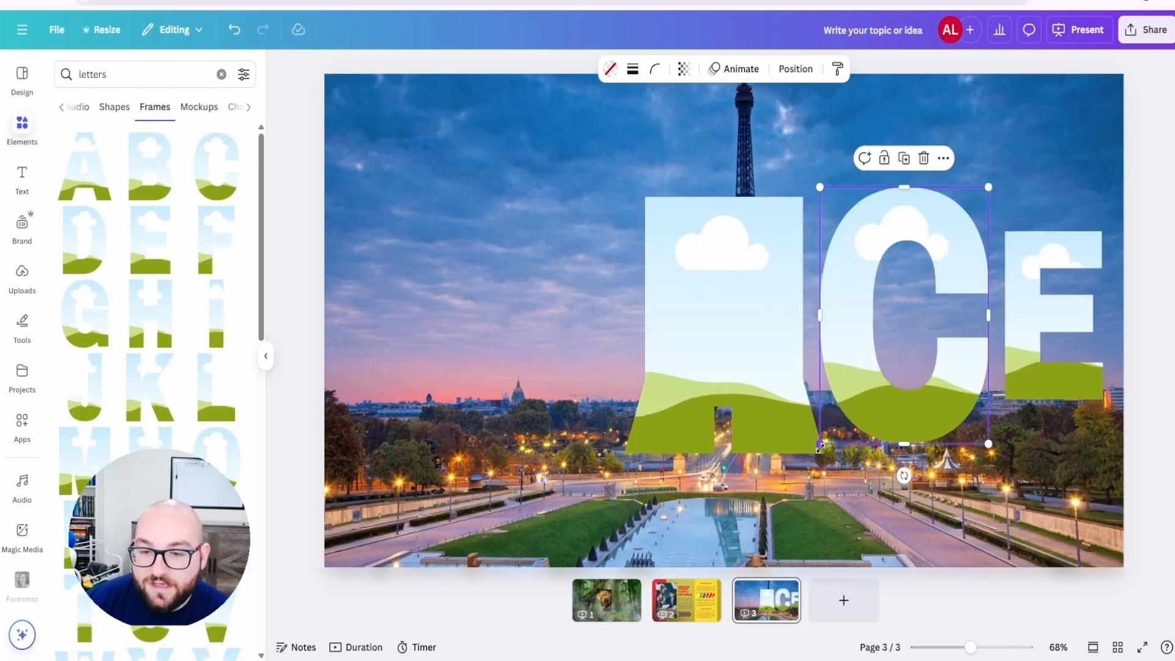
Shrink the C and N frames to roughly the height of the E and line up N, C and E in a row.
drag(820, 447, 893, 363)
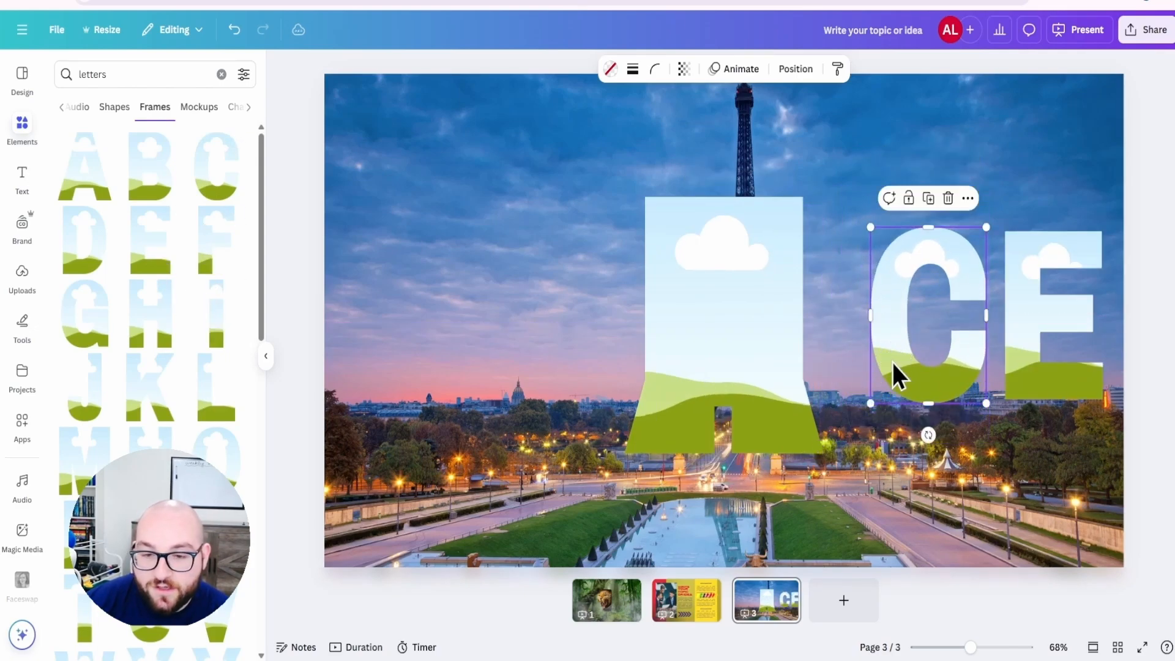
drag(742, 359, 781, 352)
drag(1041, 367, 1034, 492)
drag(957, 394, 809, 360)
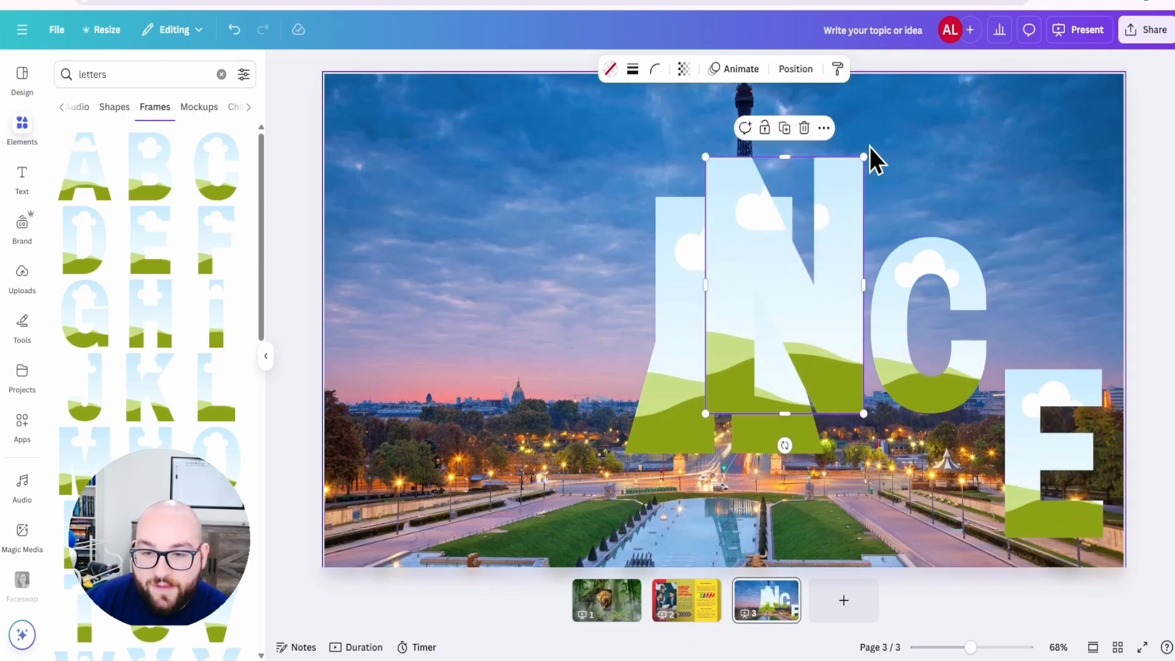
drag(864, 157, 829, 228)
drag(808, 315, 838, 299)
drag(850, 221, 846, 232)
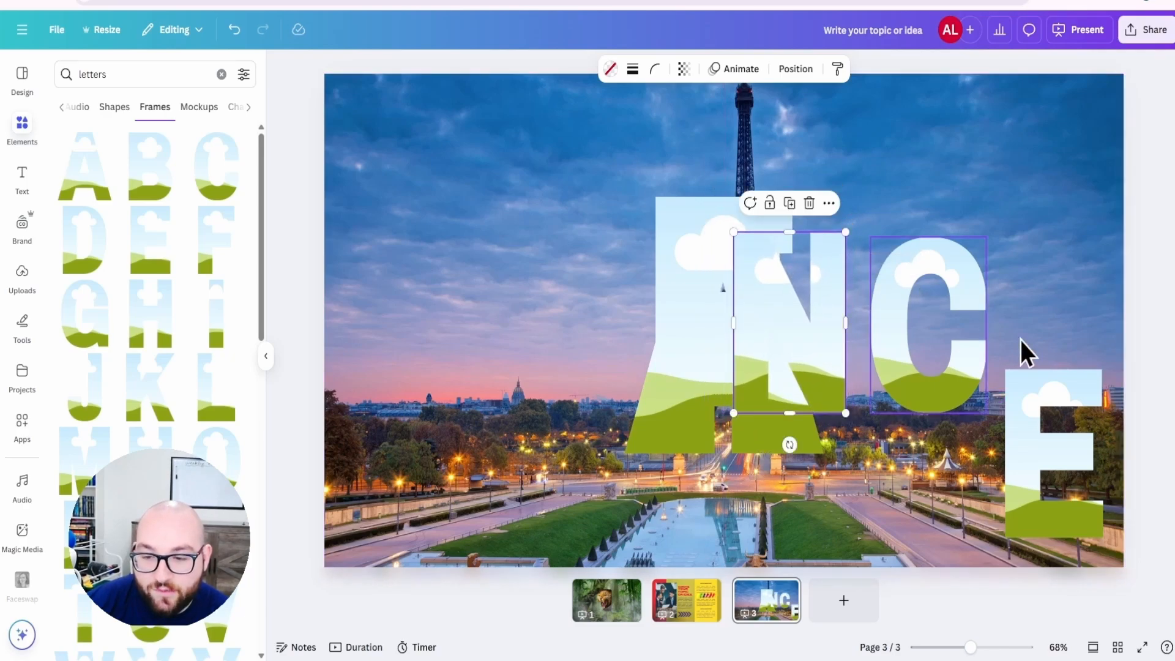
drag(1035, 414, 1035, 259)
Pull apart the stacked F, R and A frames and scale them to fit before the N so the row spells FRANCE.
drag(685, 348, 519, 323)
drag(758, 257, 433, 223)
drag(577, 269, 649, 263)
drag(540, 443, 592, 372)
drag(699, 307, 675, 350)
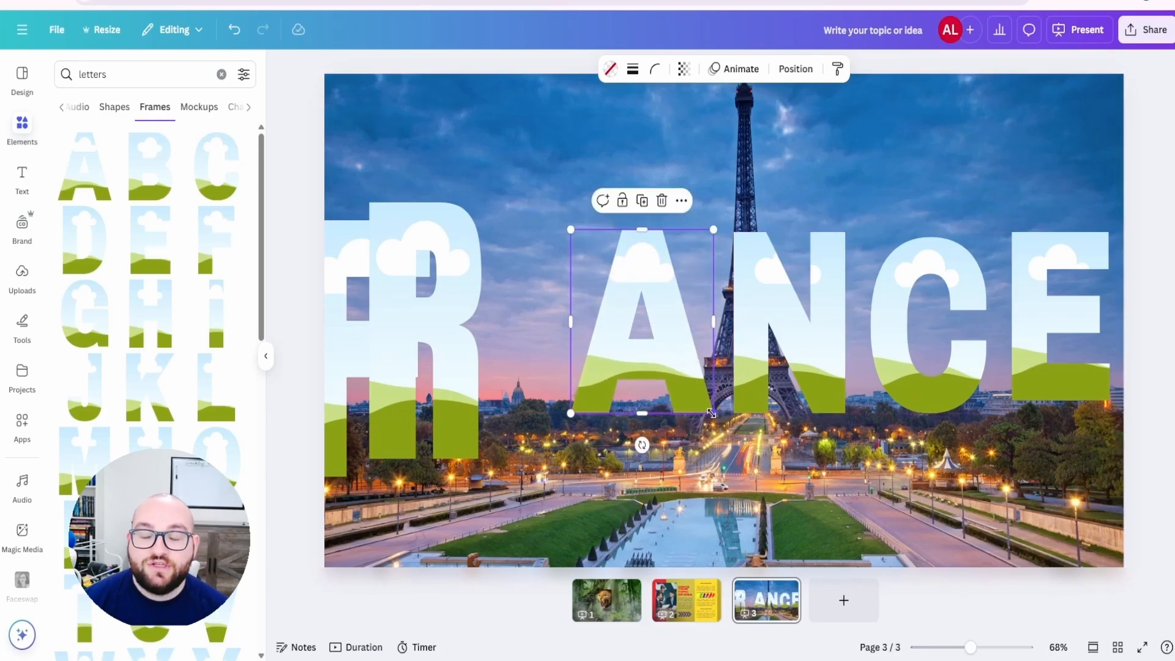
drag(435, 367, 508, 370)
drag(555, 203, 520, 256)
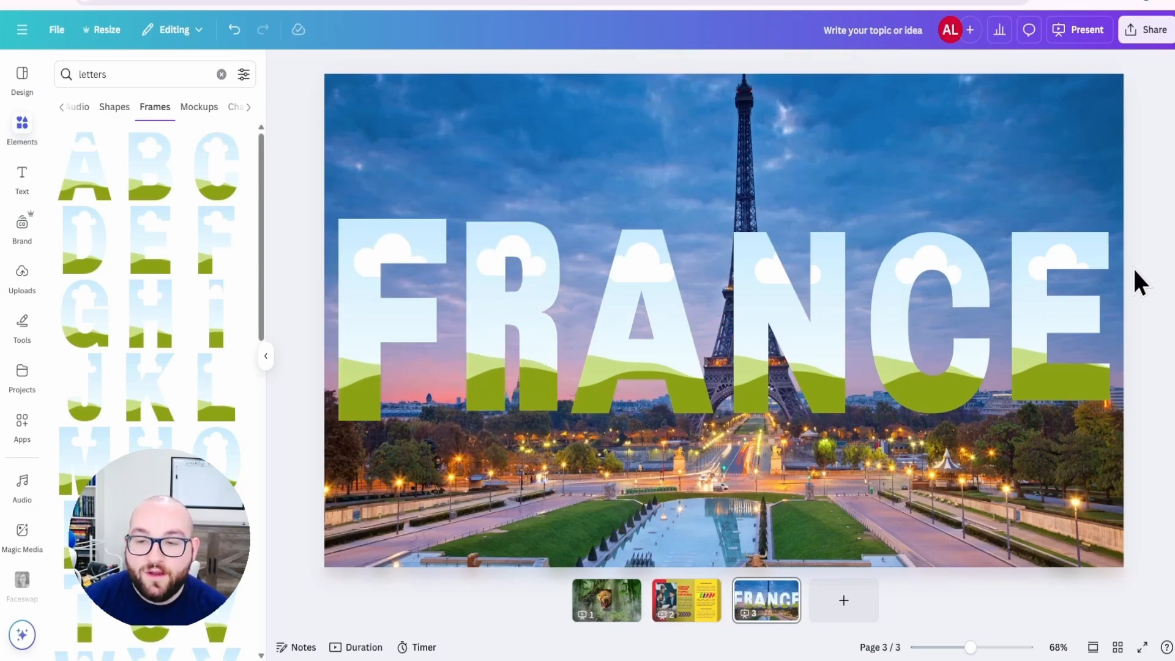
Select all six letter frames of FRANCE and space them evenly with Tidy up.
drag(1124, 283, 363, 314)
right_click(762, 311)
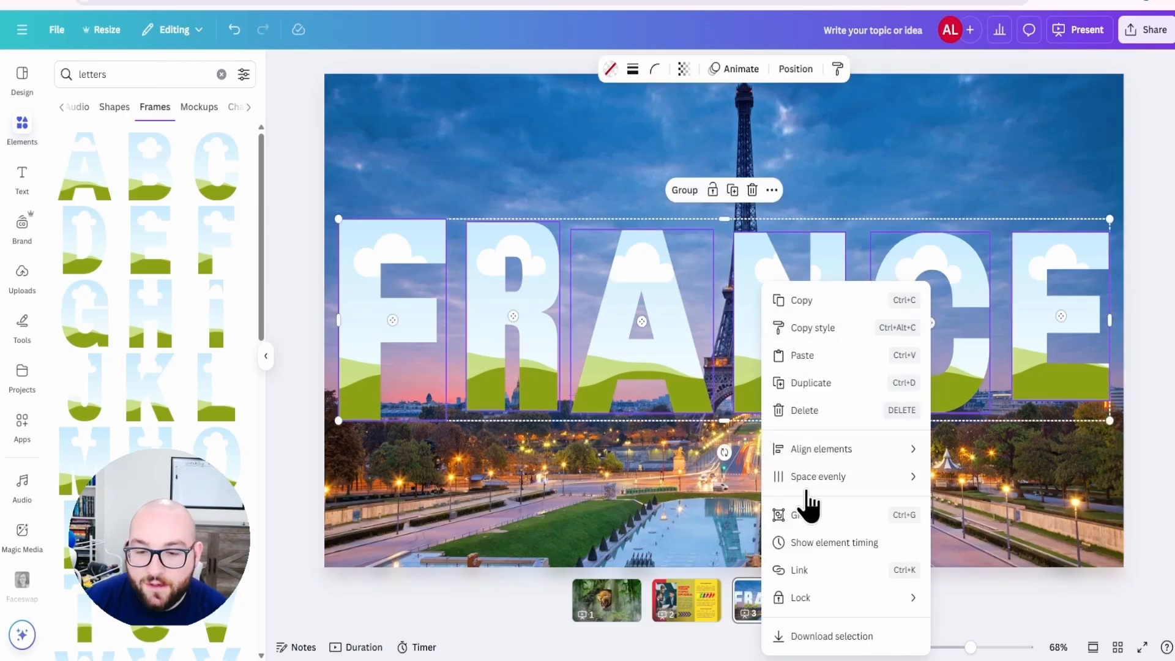
mouse_move(833, 483)
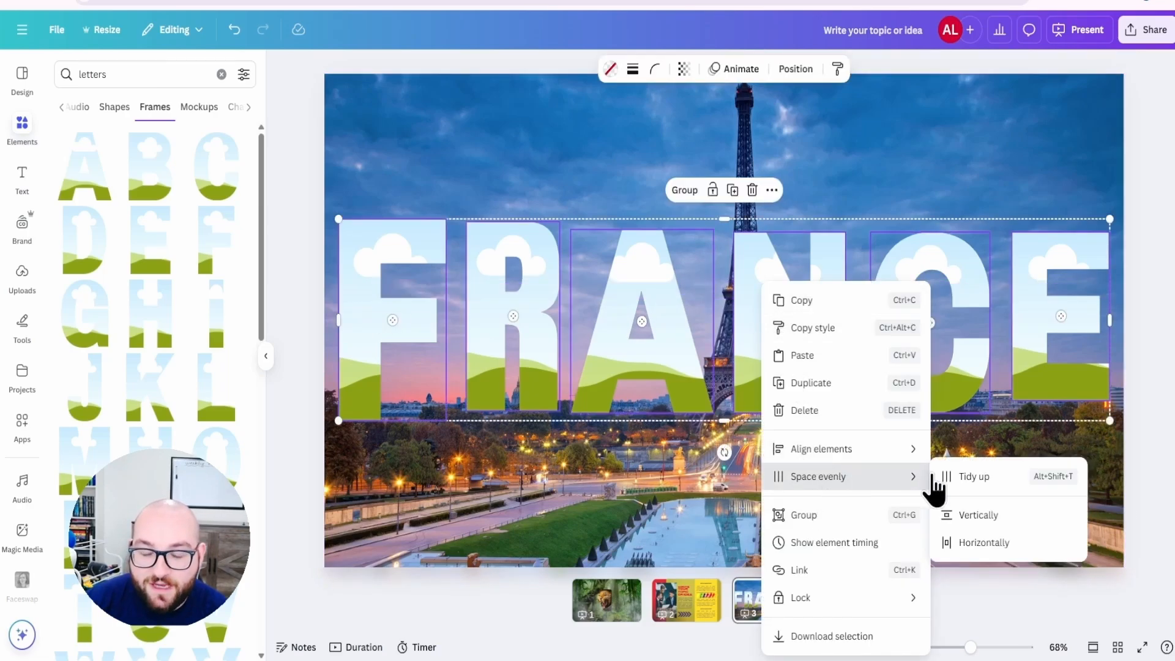
click(990, 477)
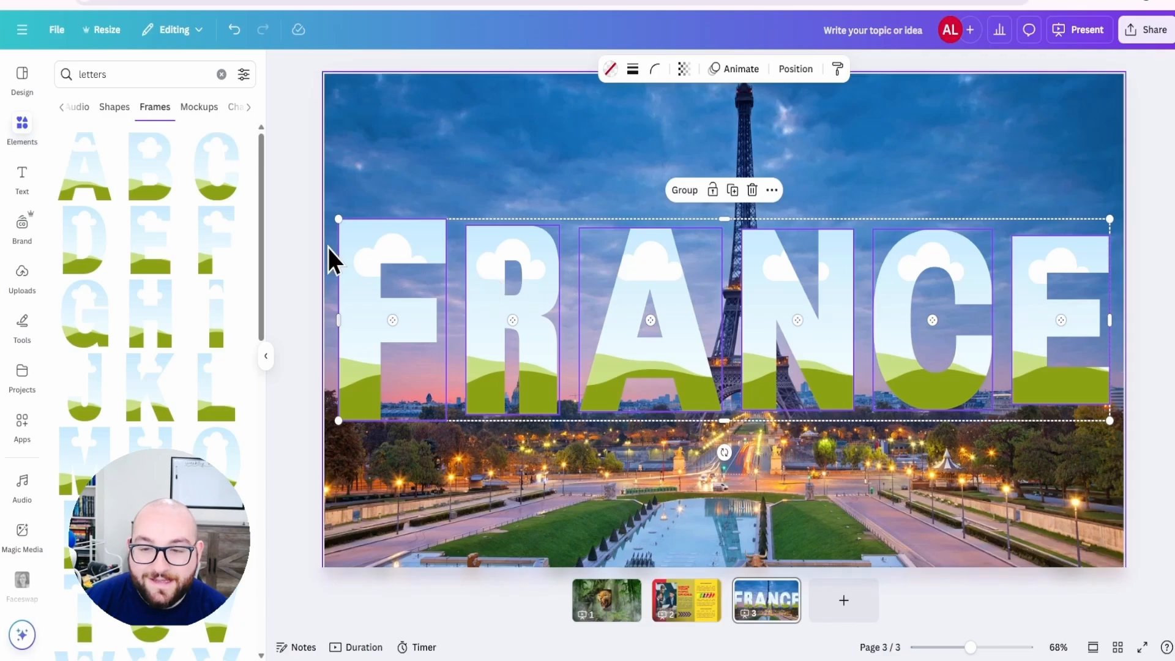
click(1168, 299)
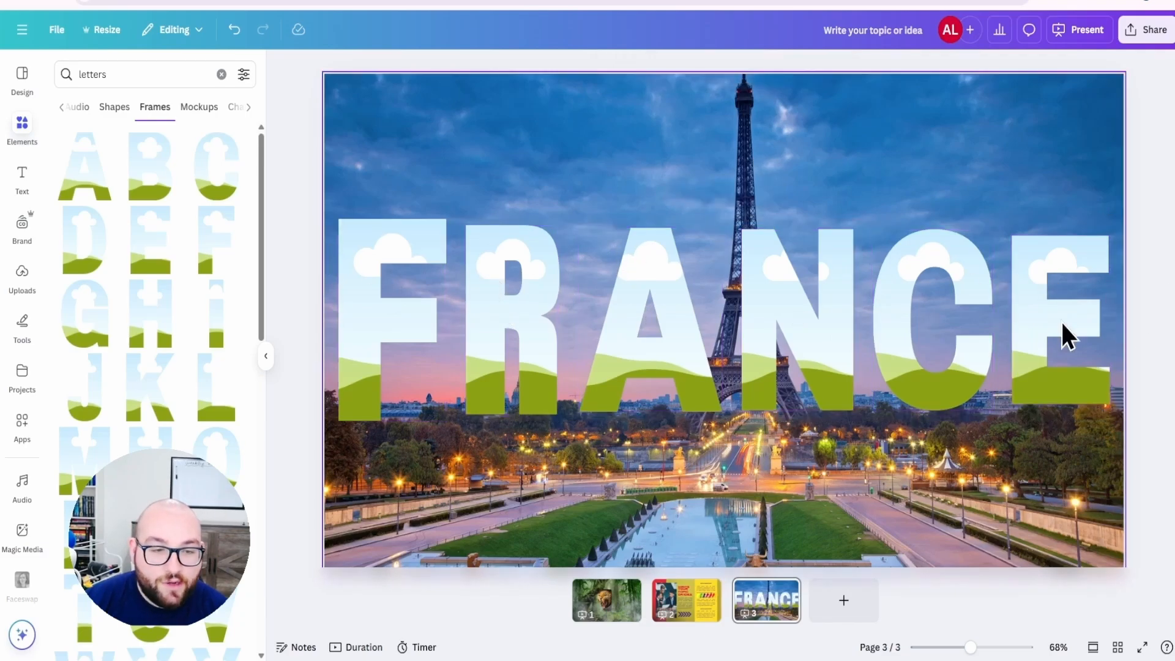
Fill the F frame with the recently used Eiffel Tower background photo.
click(32, 133)
click(29, 131)
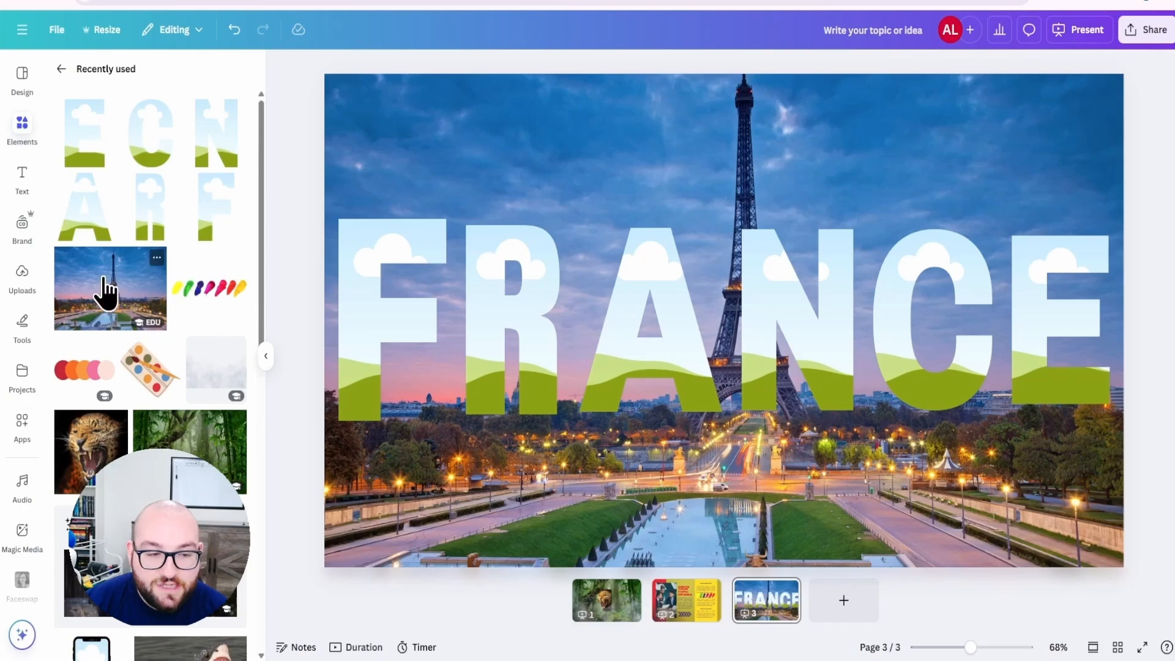
drag(104, 278, 351, 347)
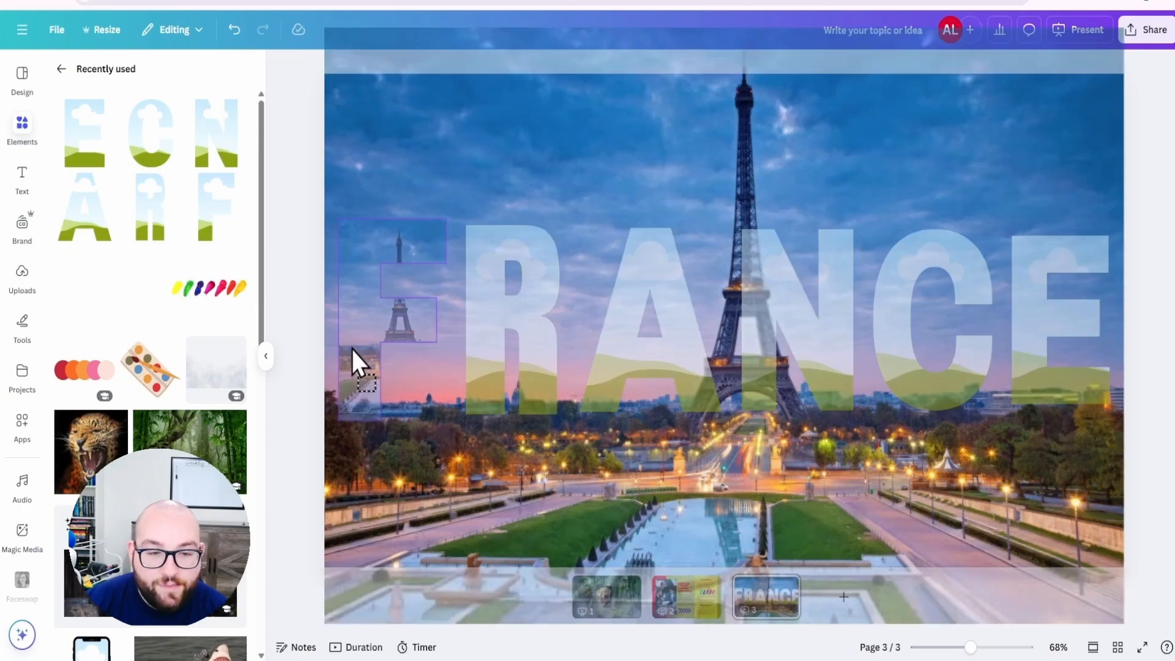
drag(350, 347, 353, 349)
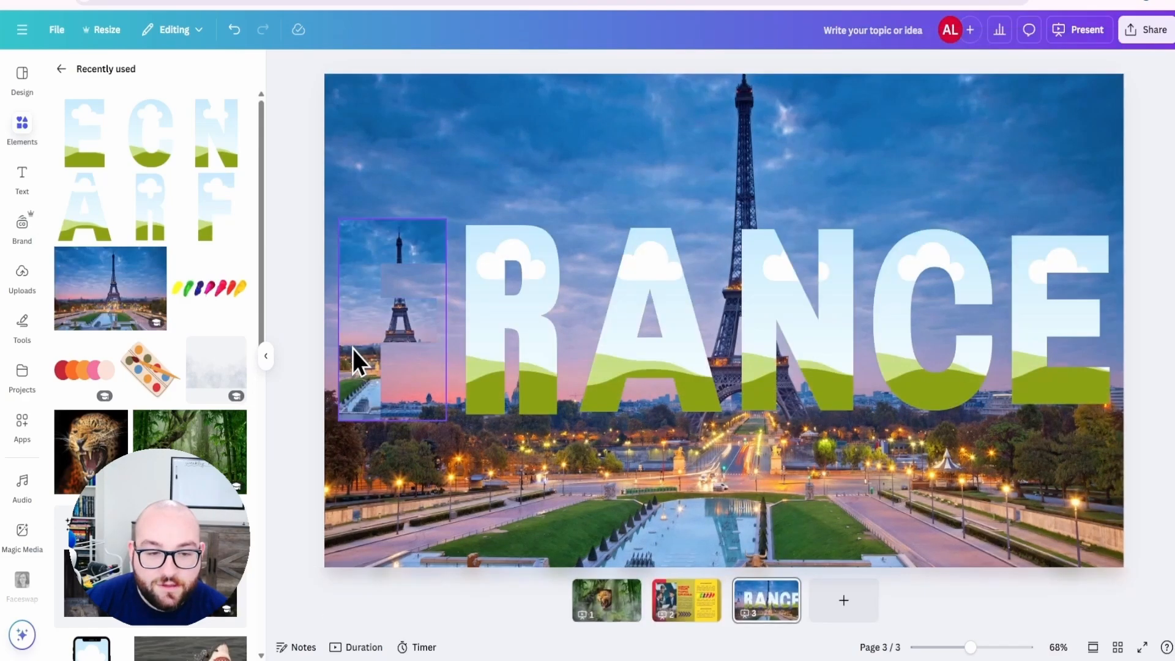
Crop the photo inside the F frame, enlarging and repositioning it to line up with the page background.
double_click(358, 340)
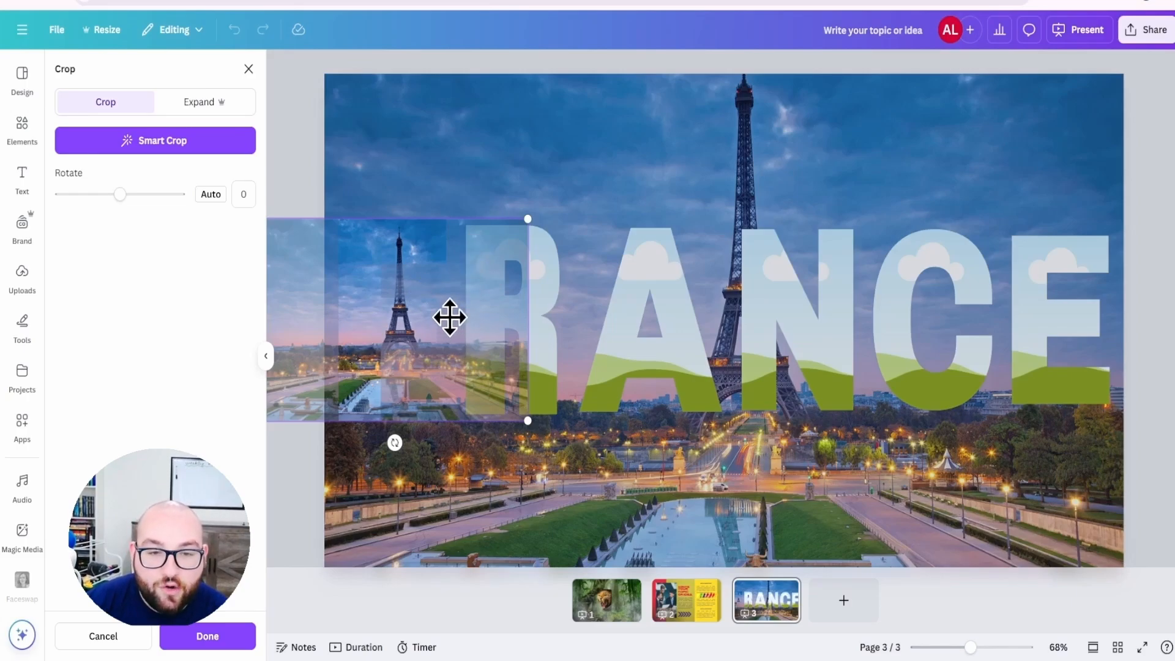
drag(526, 219, 881, 52)
drag(707, 151, 844, 314)
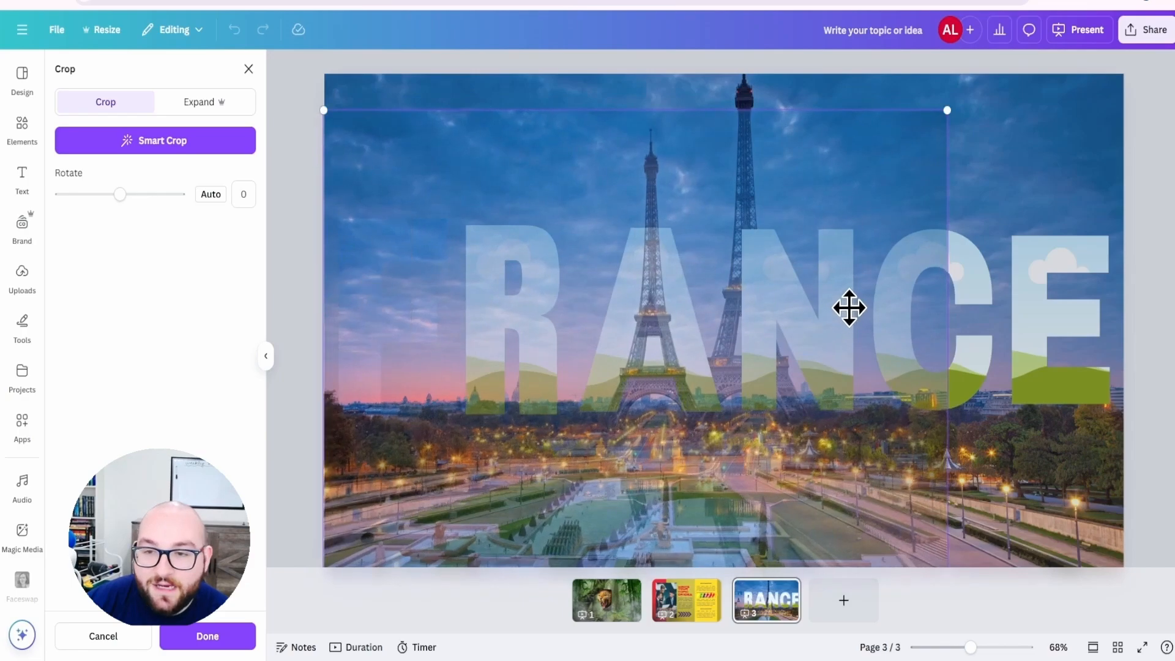
drag(1009, 106, 1130, 77)
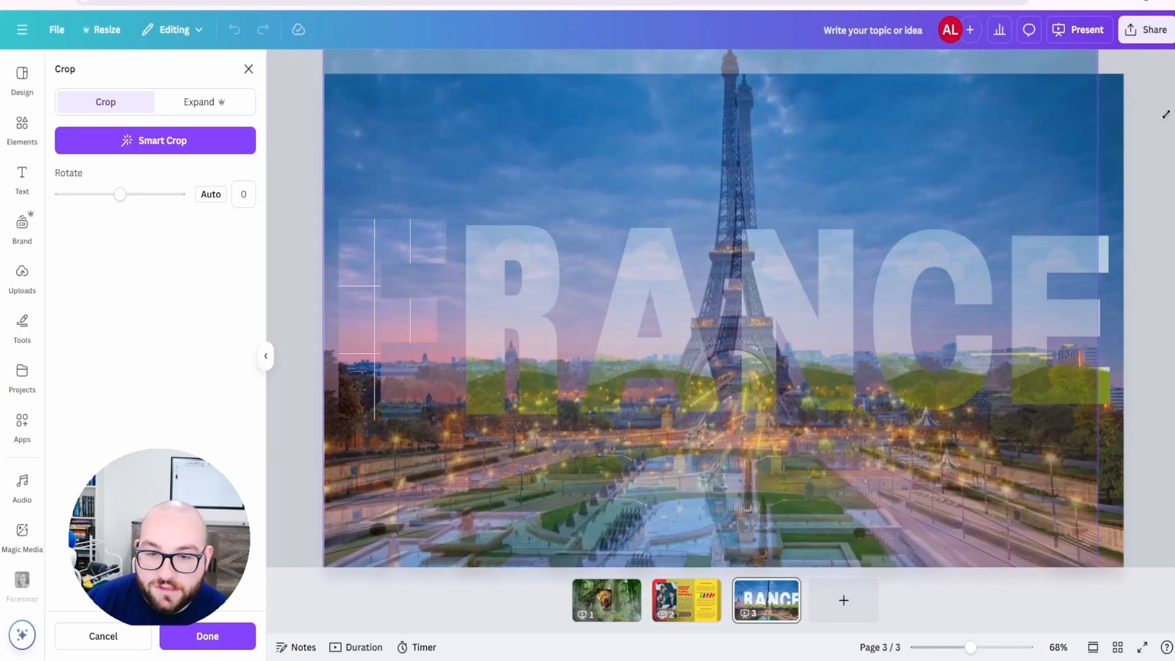
drag(991, 131, 1018, 175)
key(Return)
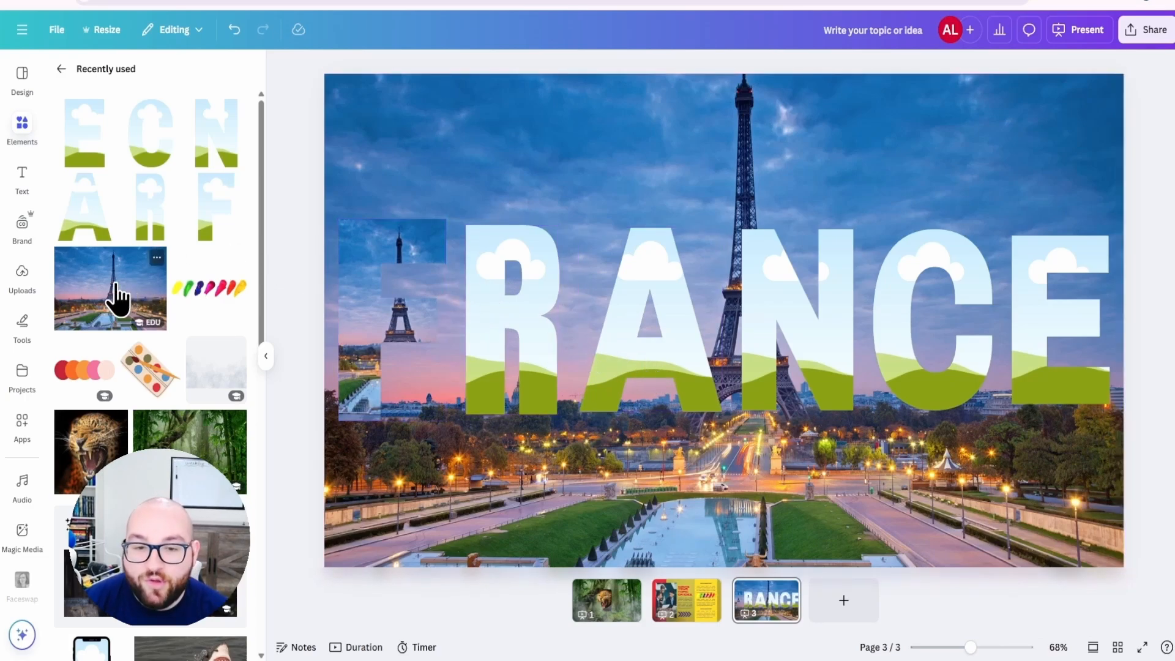
Fill the remaining letter frames with the same Eiffel Tower photo aligned to the background, and select all six letters.
drag(117, 296, 1070, 451)
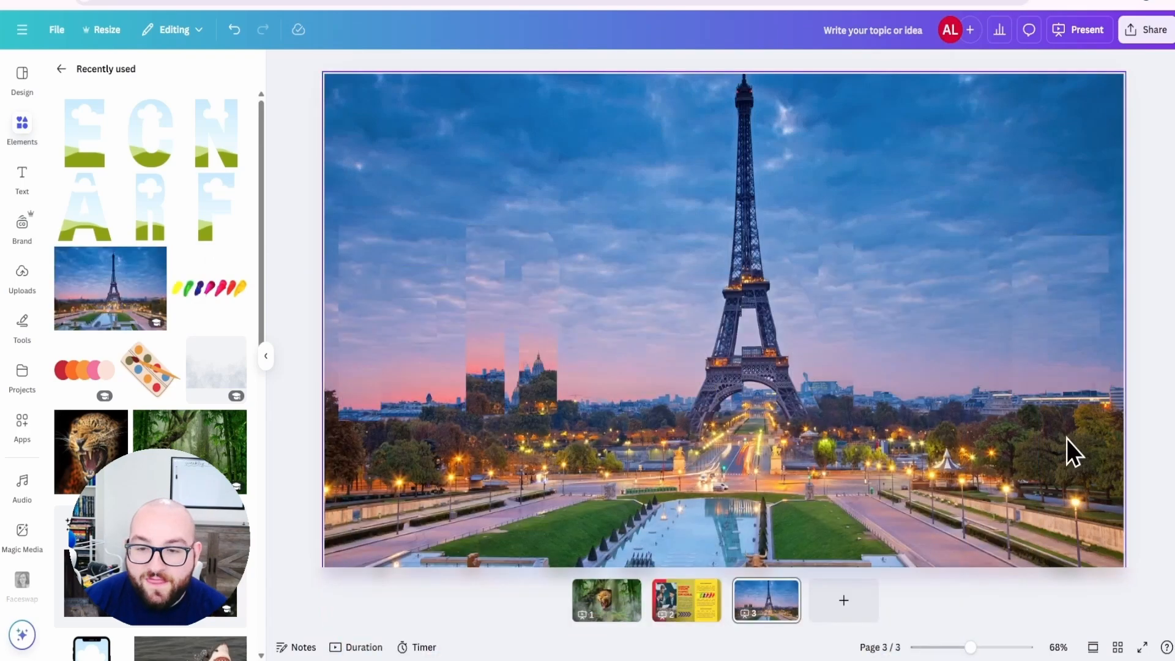
drag(1158, 361, 293, 313)
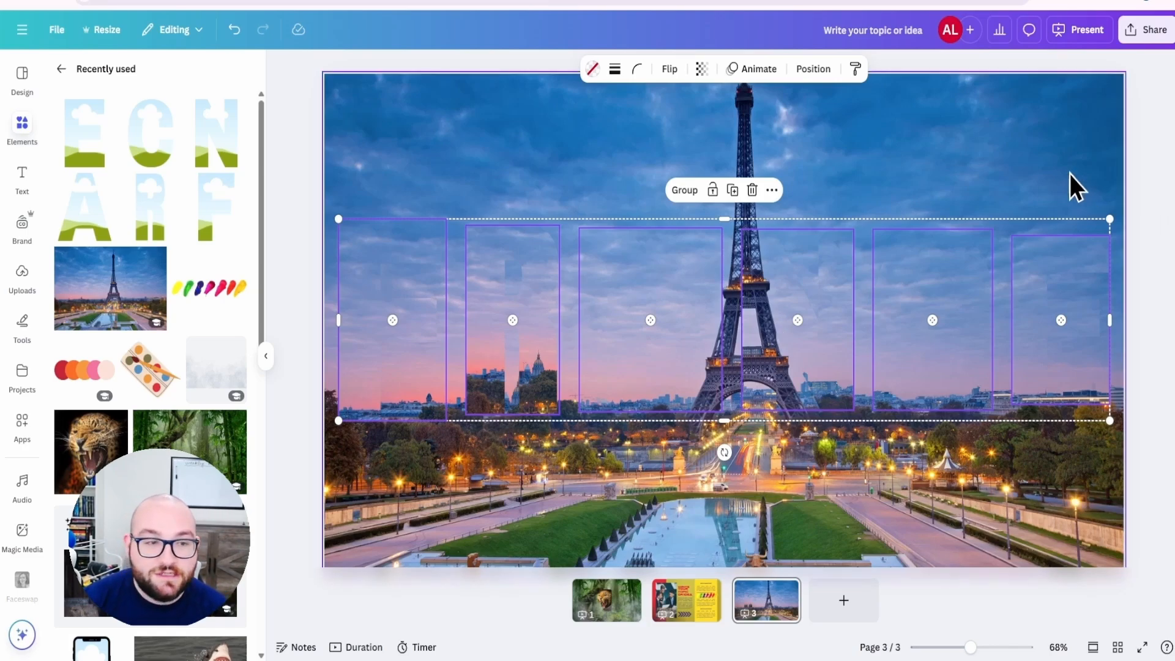
Return to the main elements overview and add a square shape to the page.
click(11, 139)
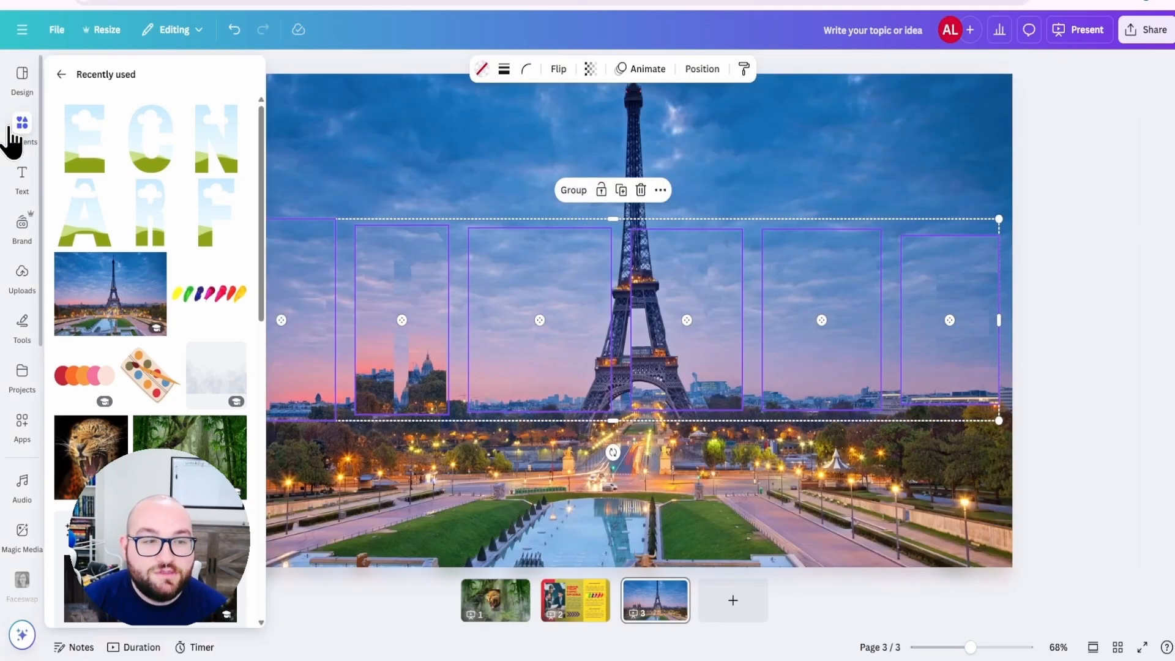
click(61, 74)
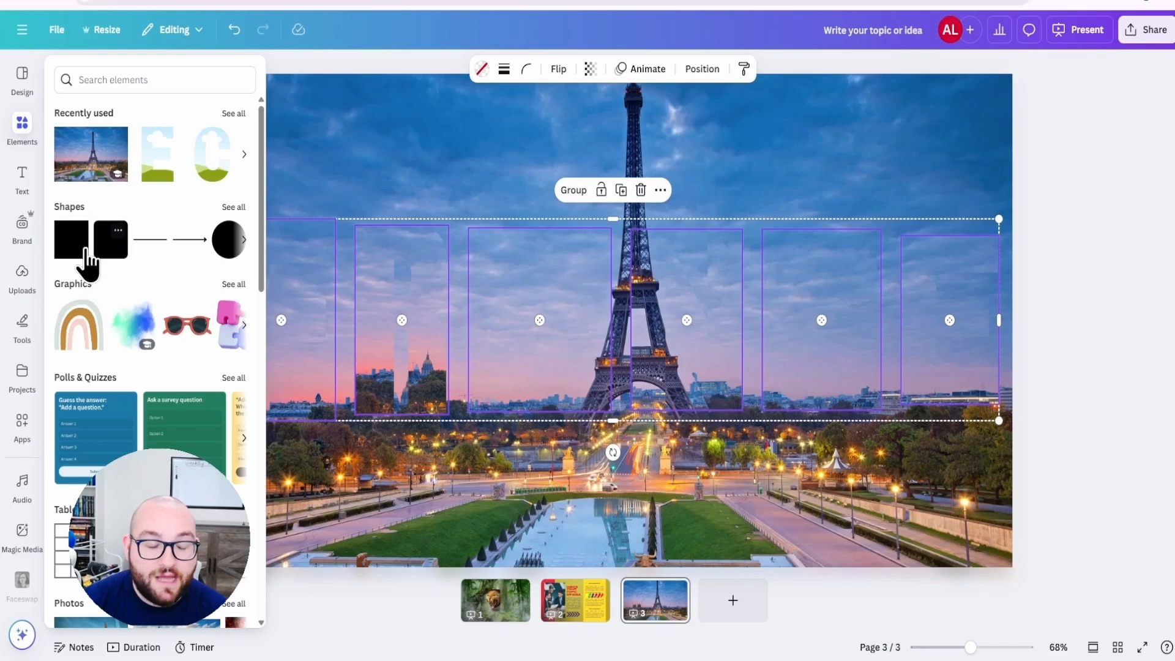
click(71, 263)
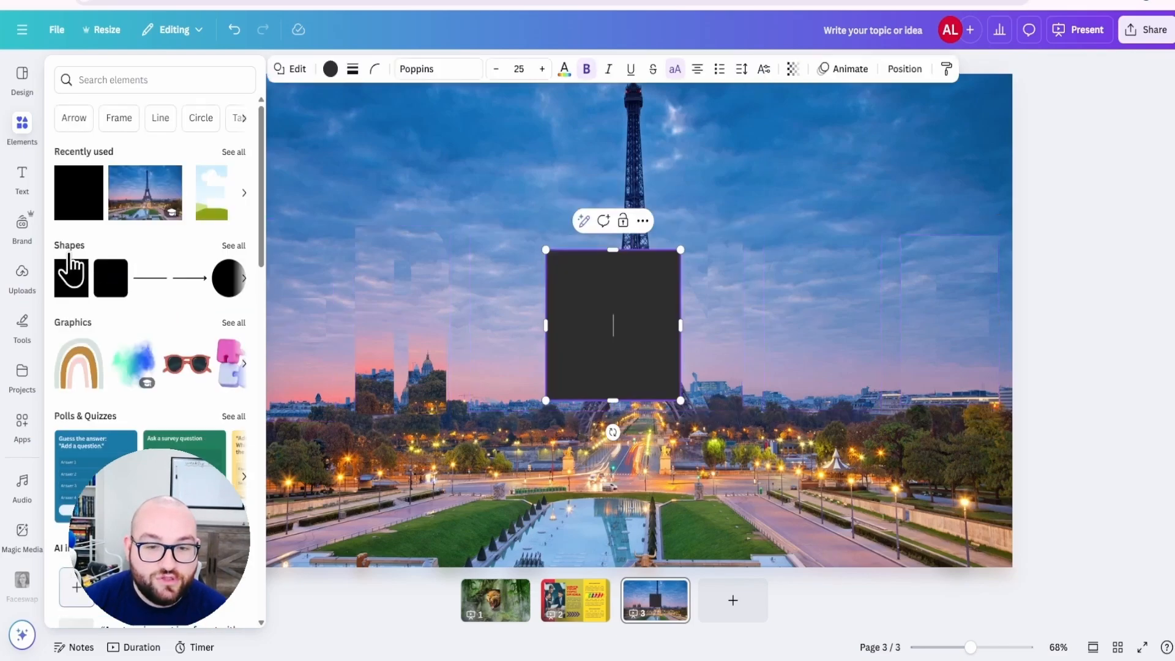
Stretch the dark square over the whole page, place its layer behind the FRANCE letters, and set its transparency to 34.
drag(593, 318, 240, 124)
drag(353, 225, 1016, 567)
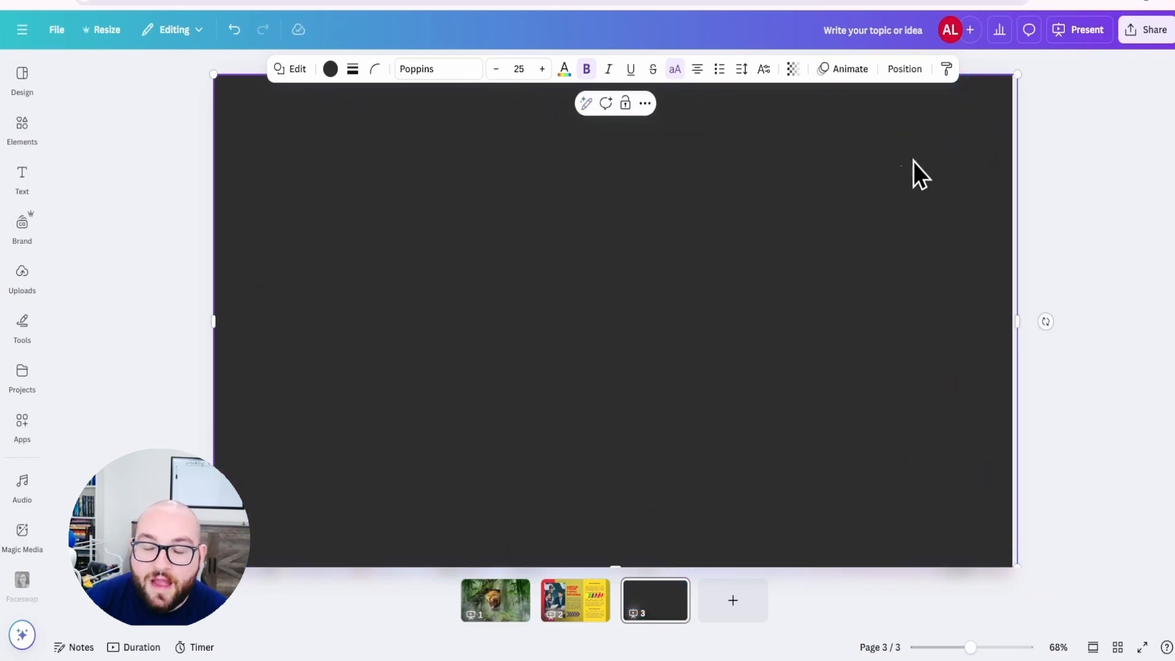
click(904, 77)
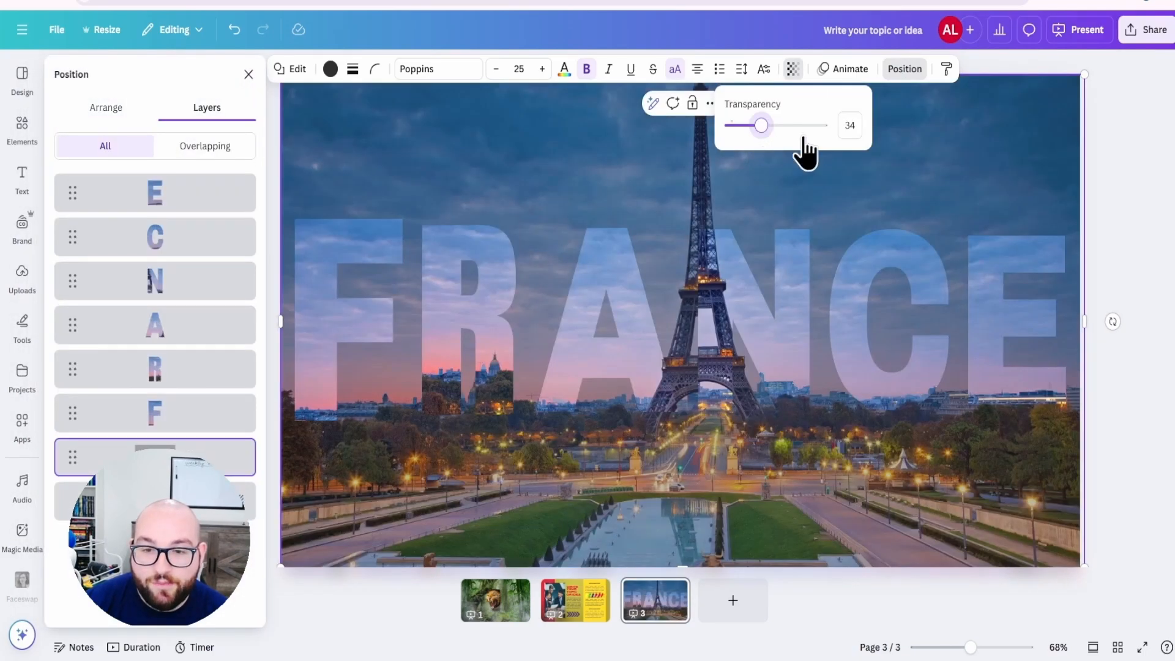
Fine-tune the crop of the Eiffel Tower photo inside the N letter frame to line it up with the background.
click(965, 263)
click(735, 307)
double_click(733, 294)
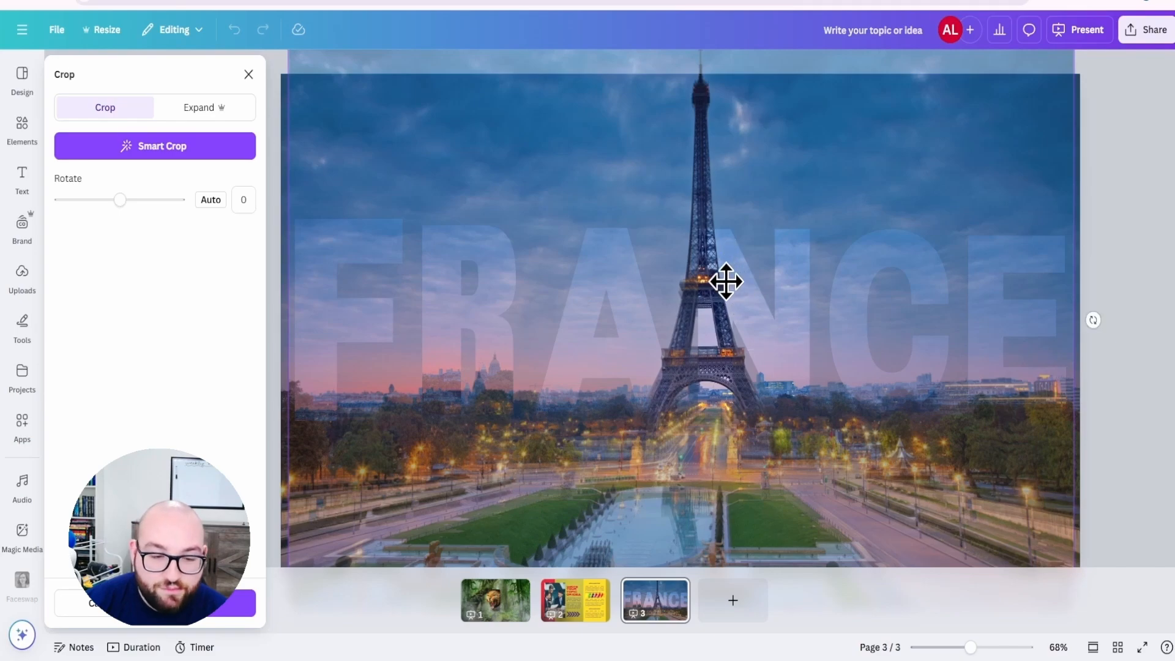
drag(726, 282, 968, 249)
key(Return)
Auto-adjust the colors of the Eiffel Tower background photo and set its brightness to 11.
click(443, 76)
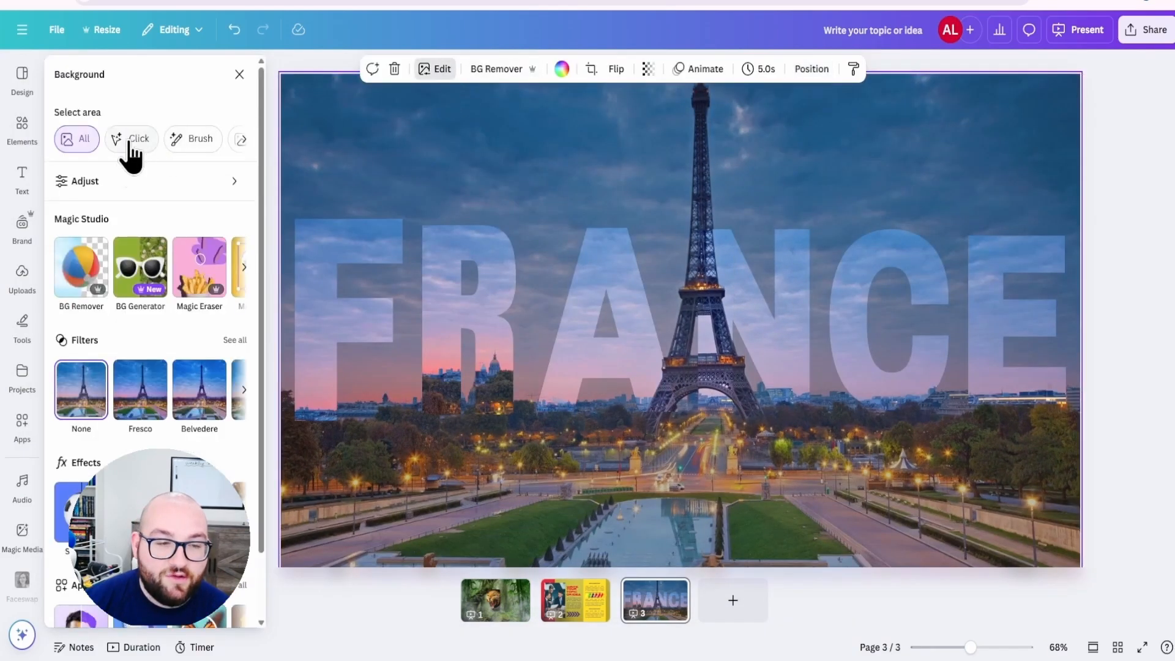
click(112, 182)
click(133, 169)
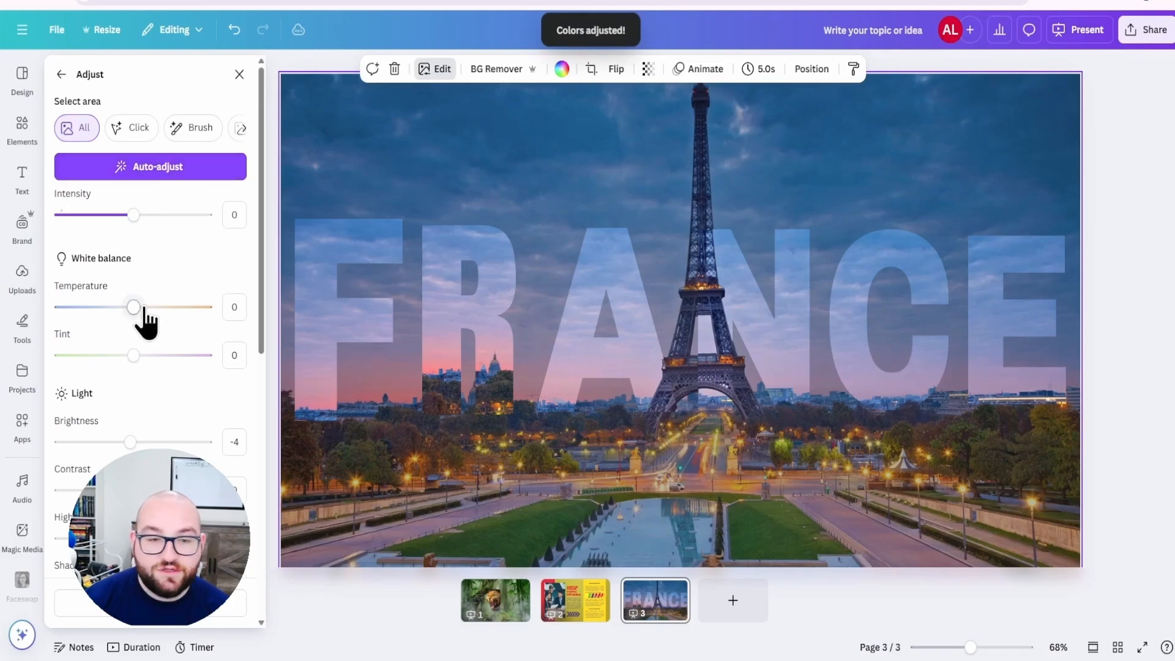
mouse_move(130, 442)
mouse_down()
mouse_move(93, 442)
mouse_move(159, 441)
mouse_move(141, 442)
mouse_up()
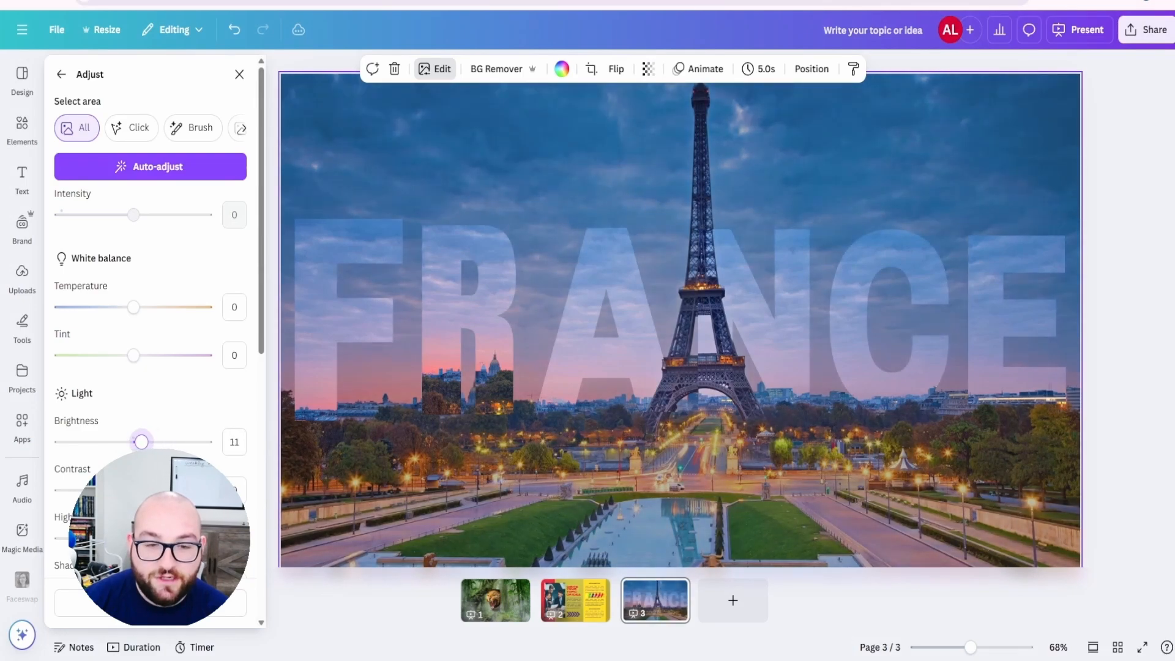
click(1139, 395)
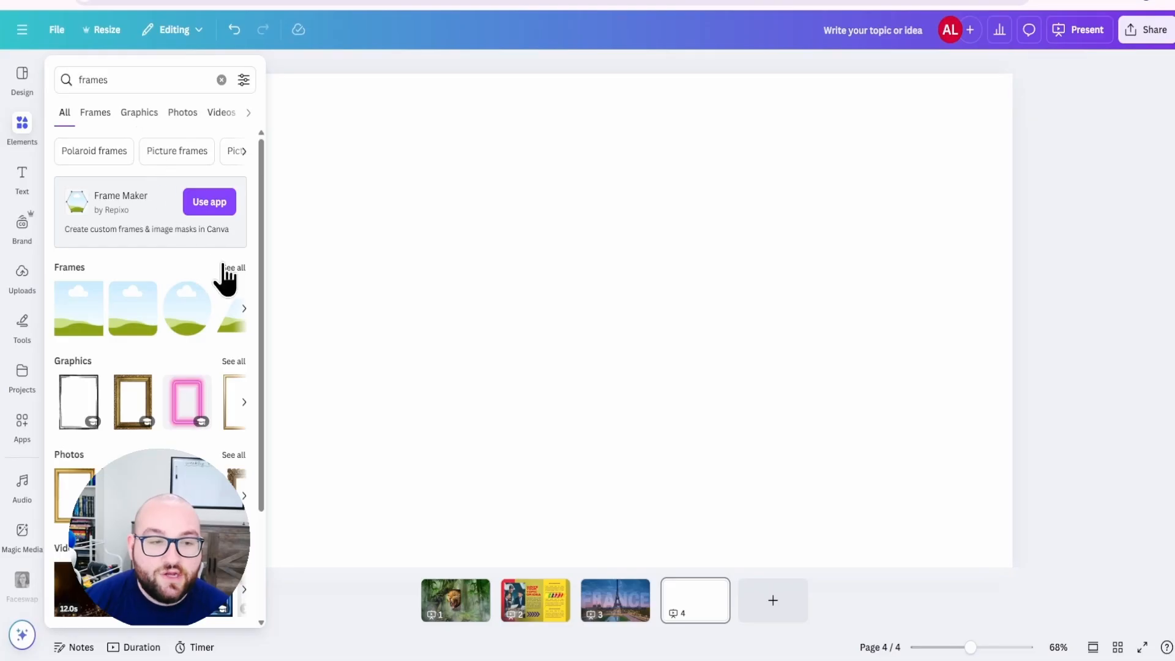
Search the frames for "quarter circle" and assemble four quarter frames into a full circle on blank page 4.
click(228, 267)
scroll(190, 330, down, 5)
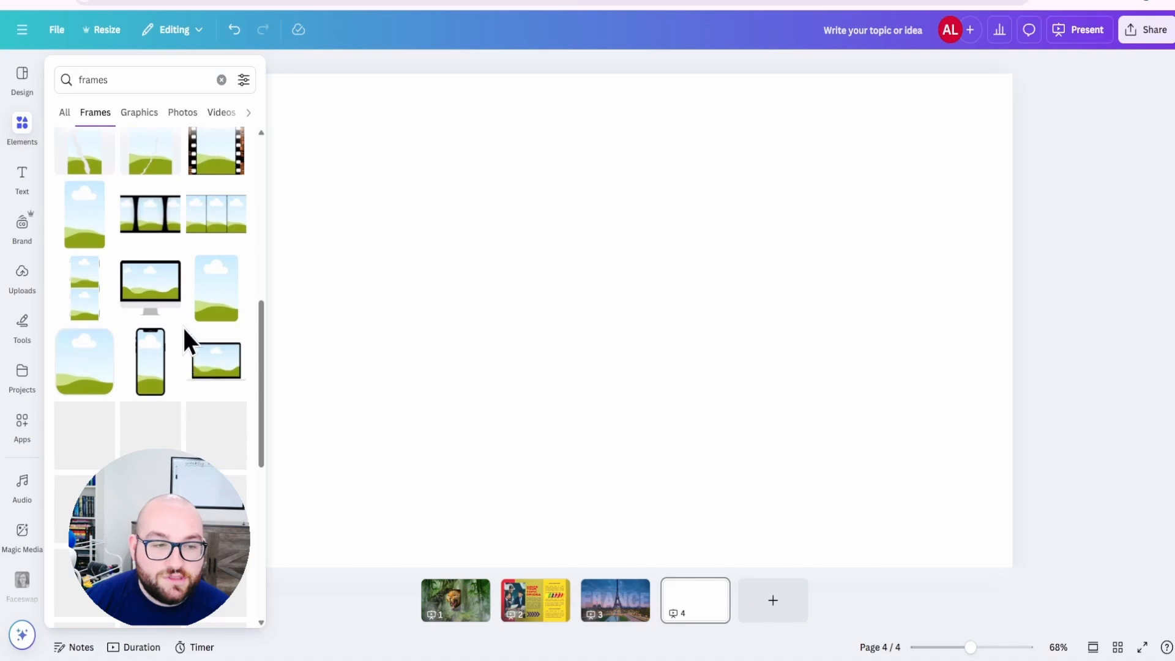
double_click(119, 78)
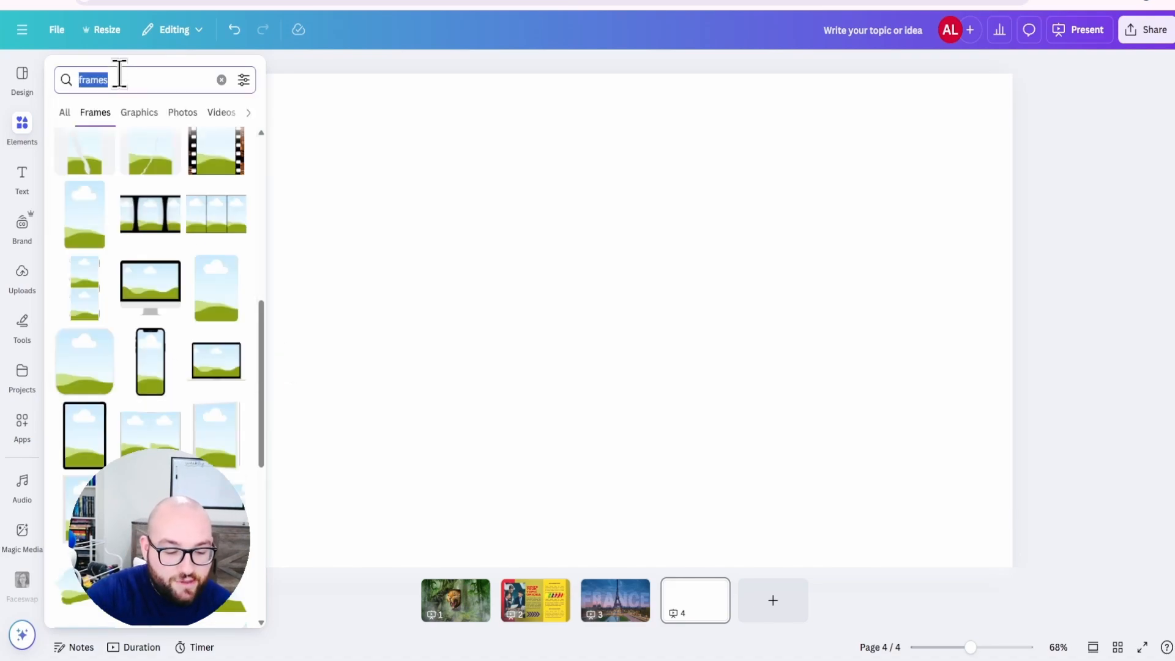
text(qu)
click(105, 139)
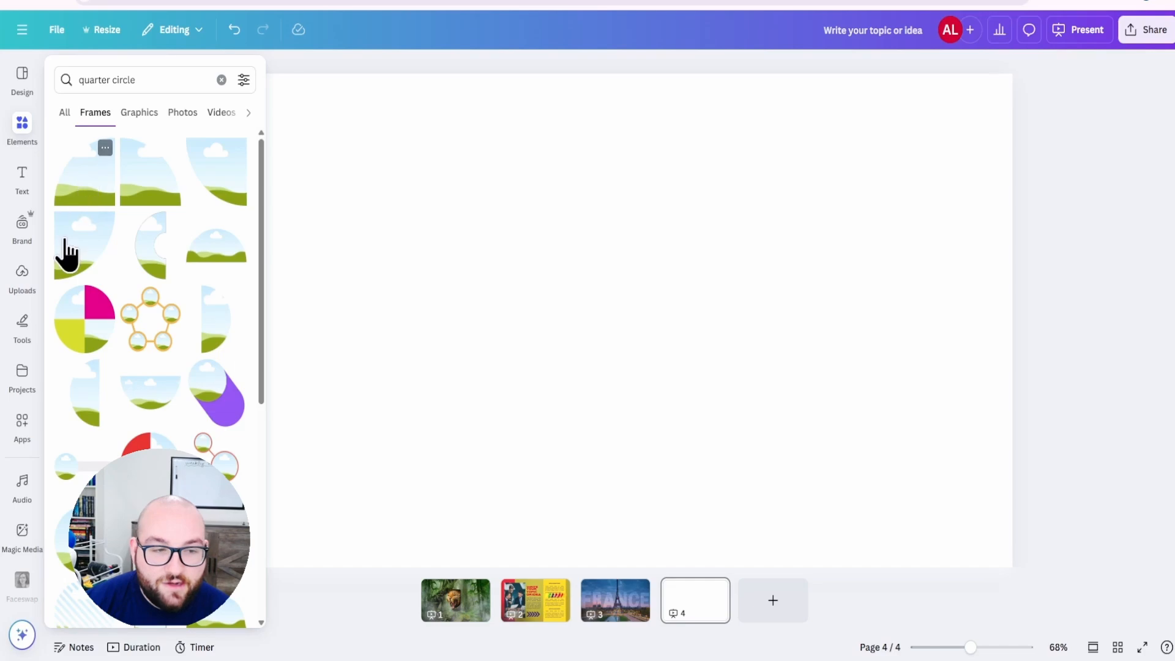
click(202, 201)
drag(594, 297, 521, 451)
Search the elements for "summer" and place the beach photo in the circle's upper-left quarter frame, adjusting its crop.
click(22, 128)
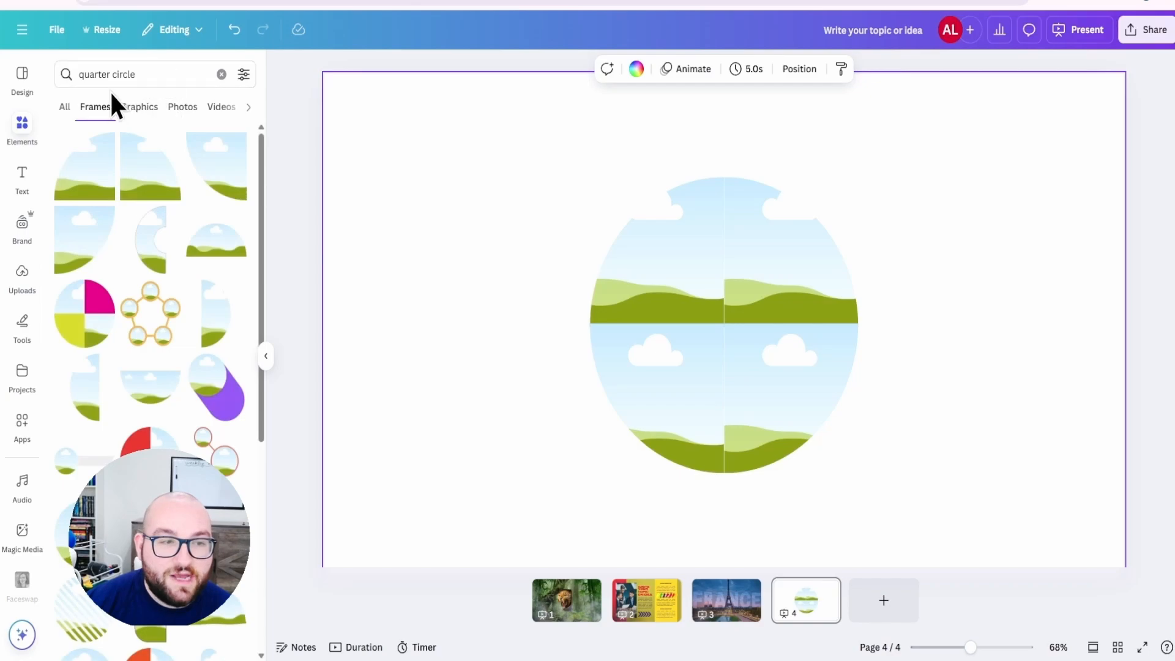
click(221, 75)
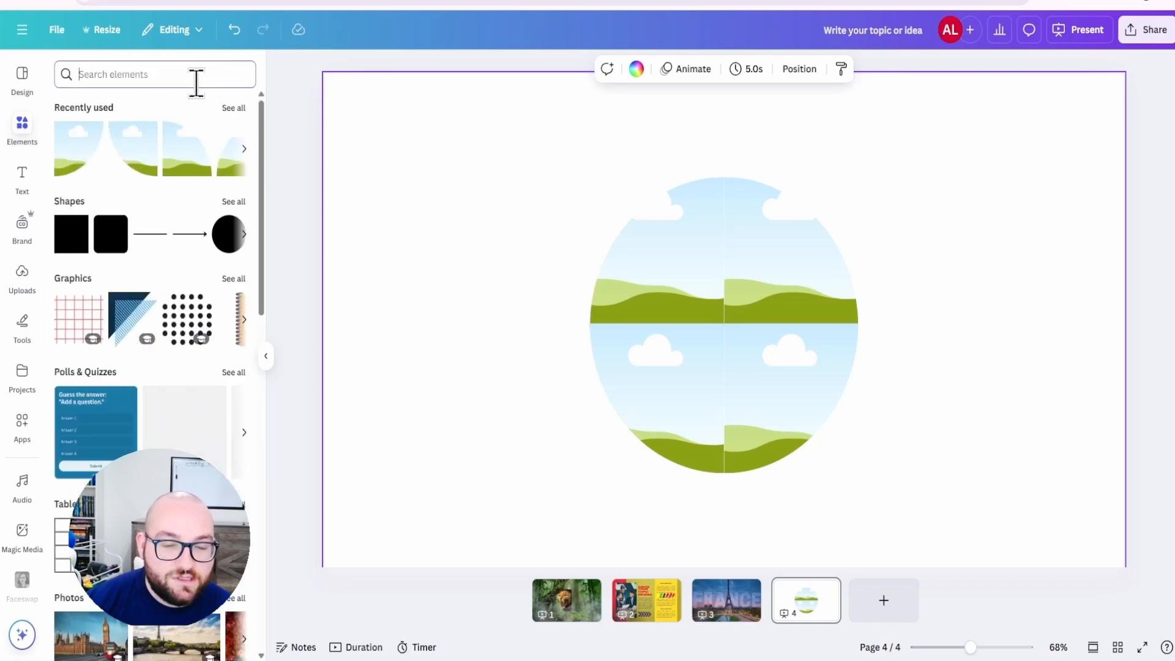
text(summer)
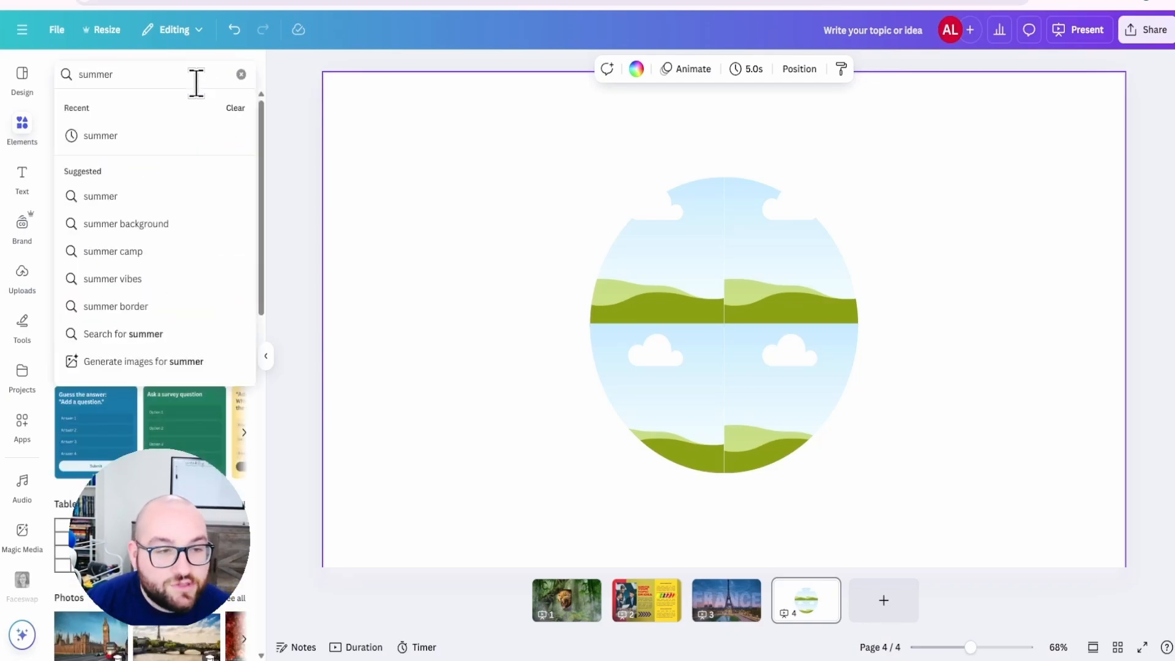
click(144, 136)
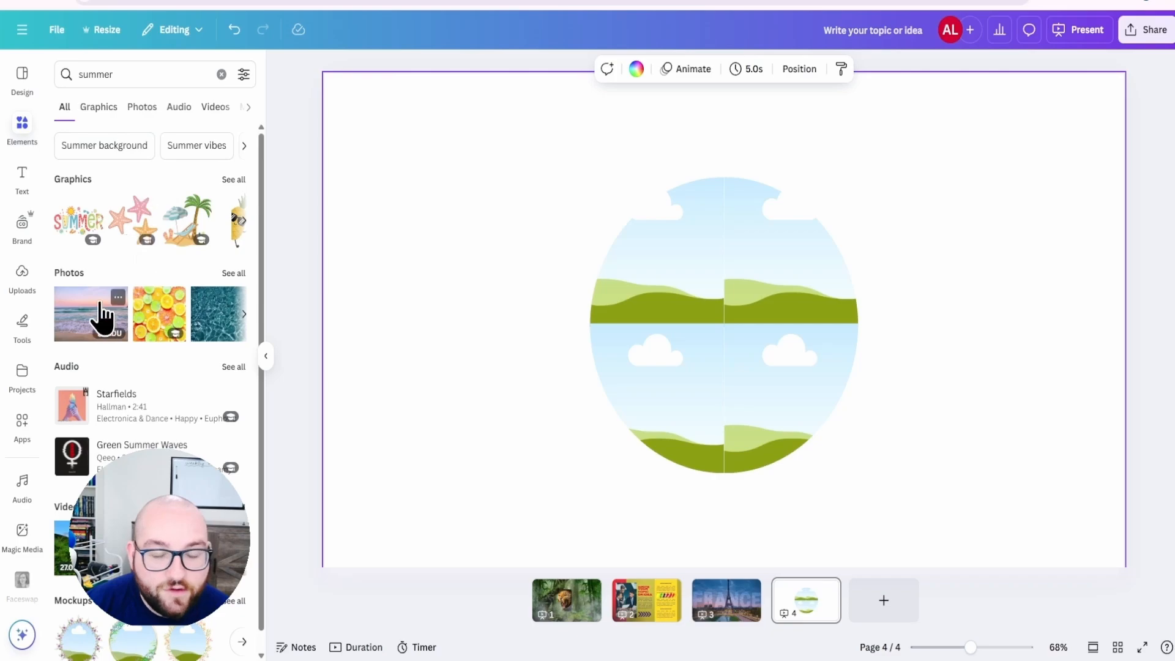
drag(71, 309, 635, 262)
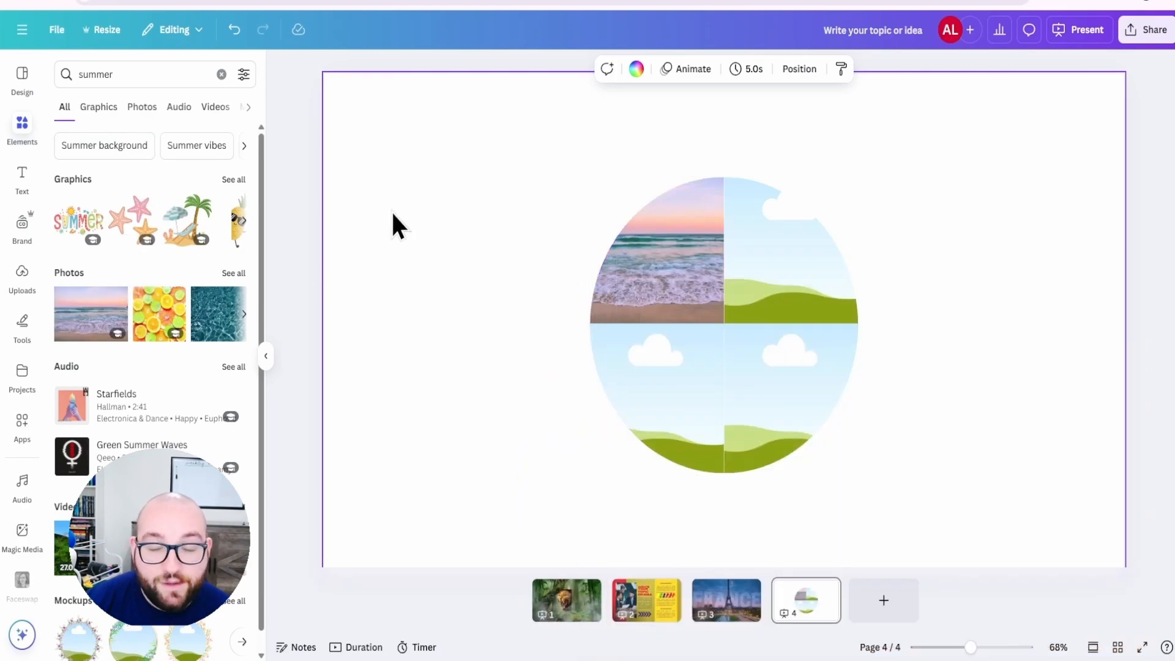
double_click(656, 262)
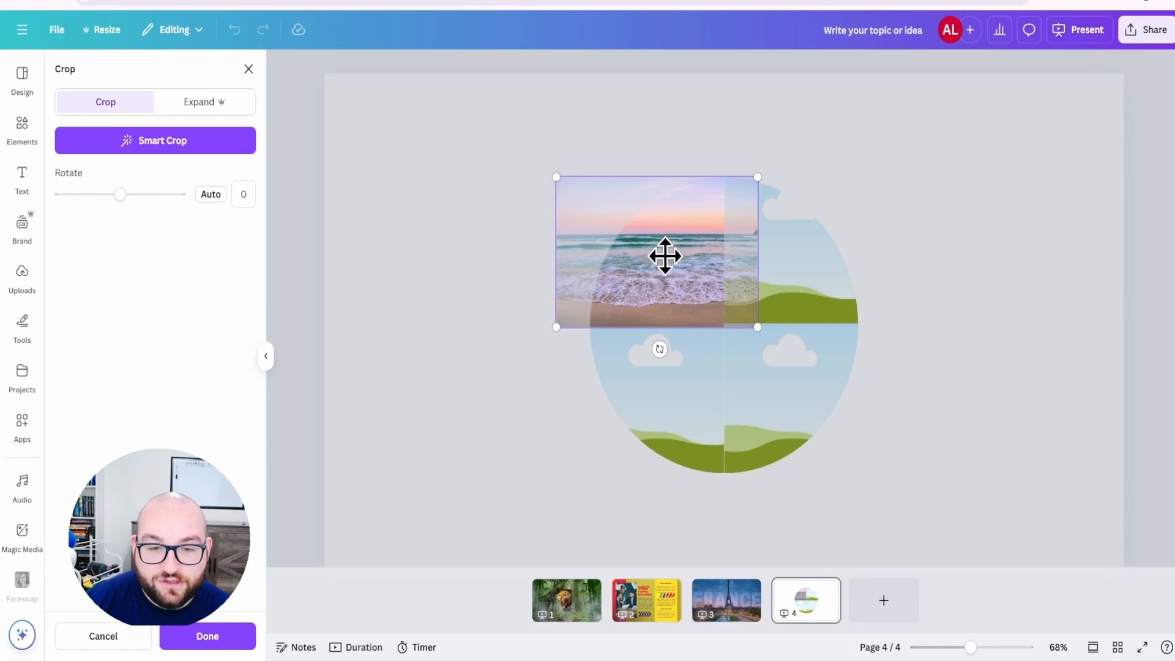
drag(557, 330, 485, 380)
Fill the other quarter frames with spring flower, snowy winter and autumn forest photos, searching the elements for "fall" for the autumn one.
click(777, 375)
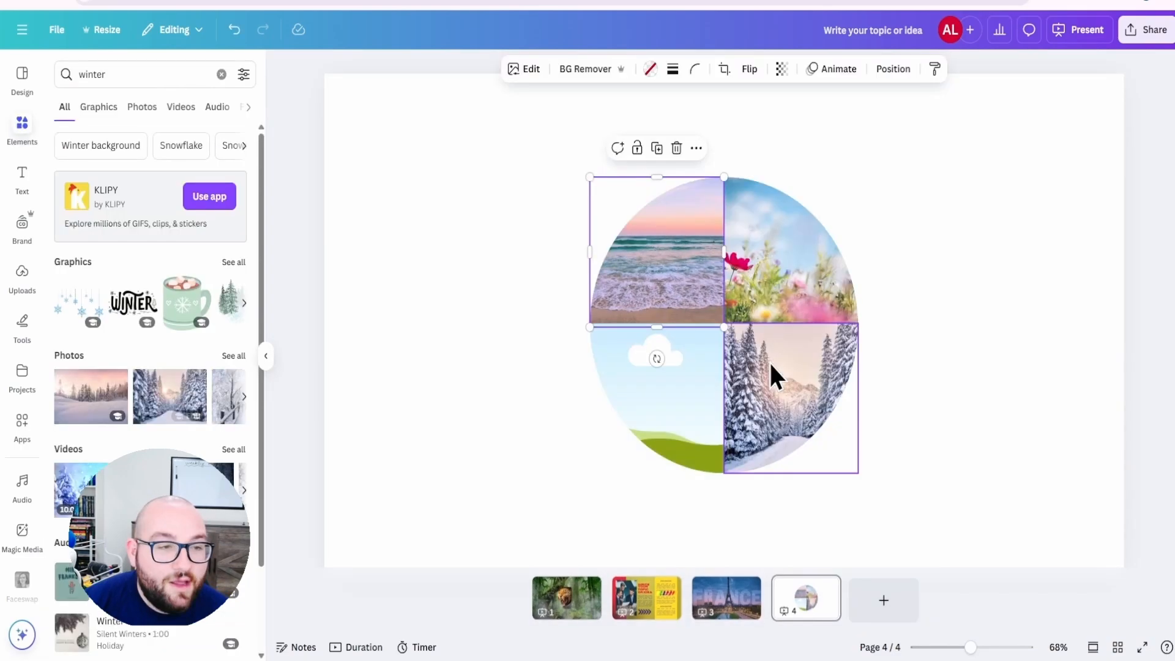
click(123, 74)
key(Return)
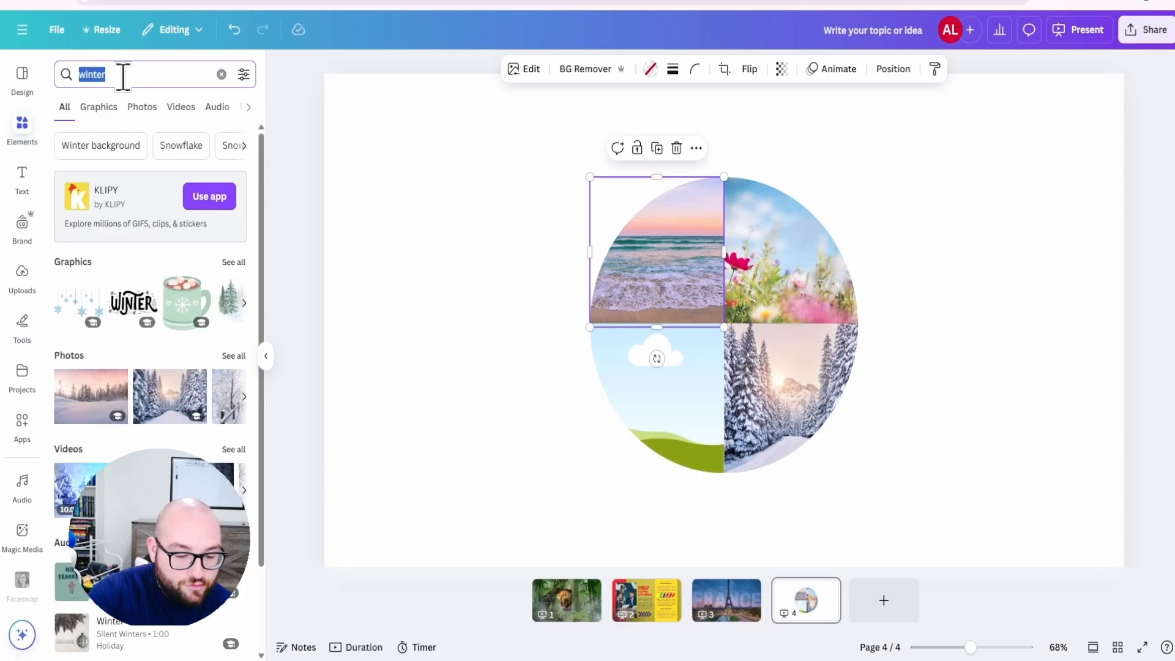
text(fall)
key(Return)
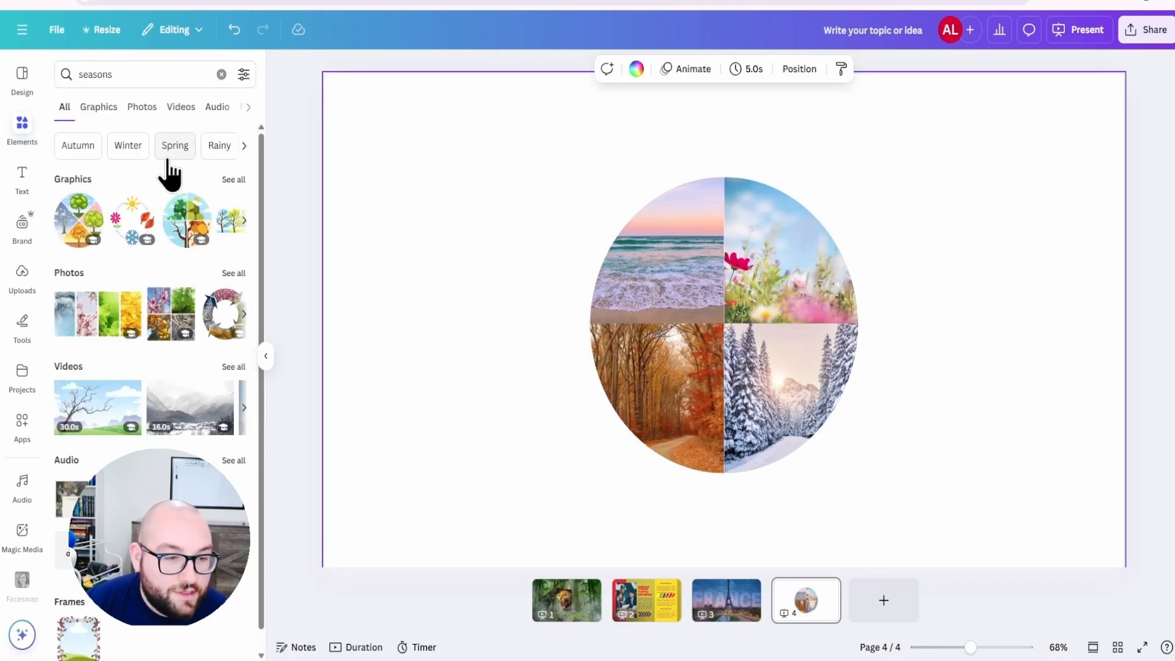
Add the four-photo collage from the "seasons" search and set it as the page background.
click(159, 321)
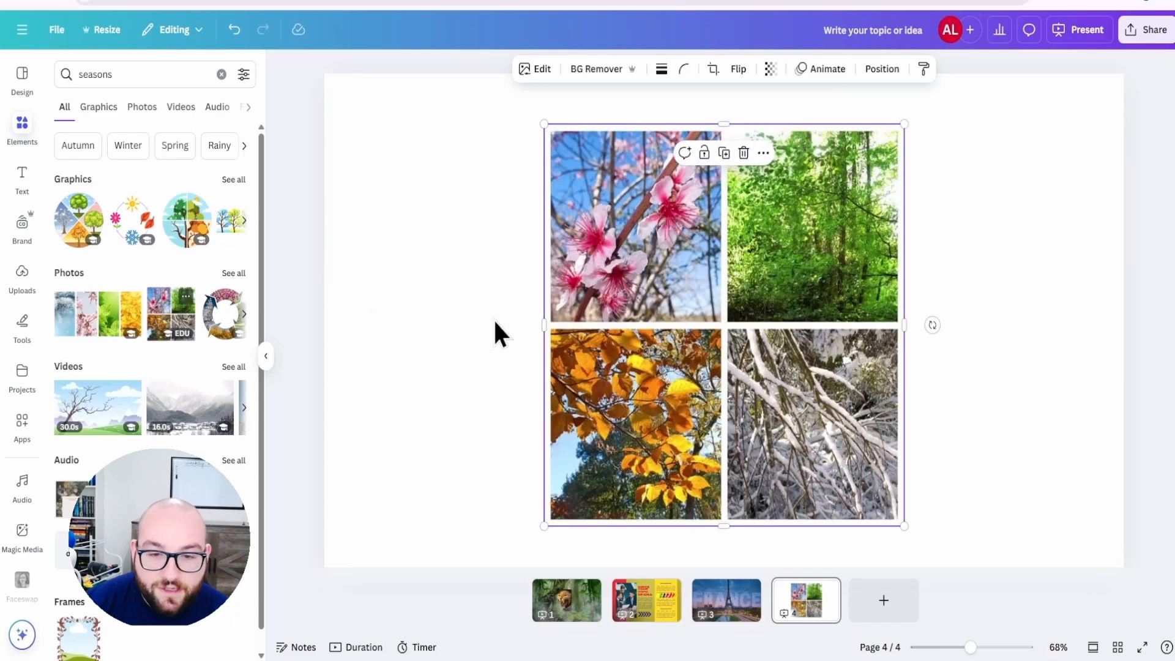
right_click(679, 199)
click(762, 588)
click(474, 401)
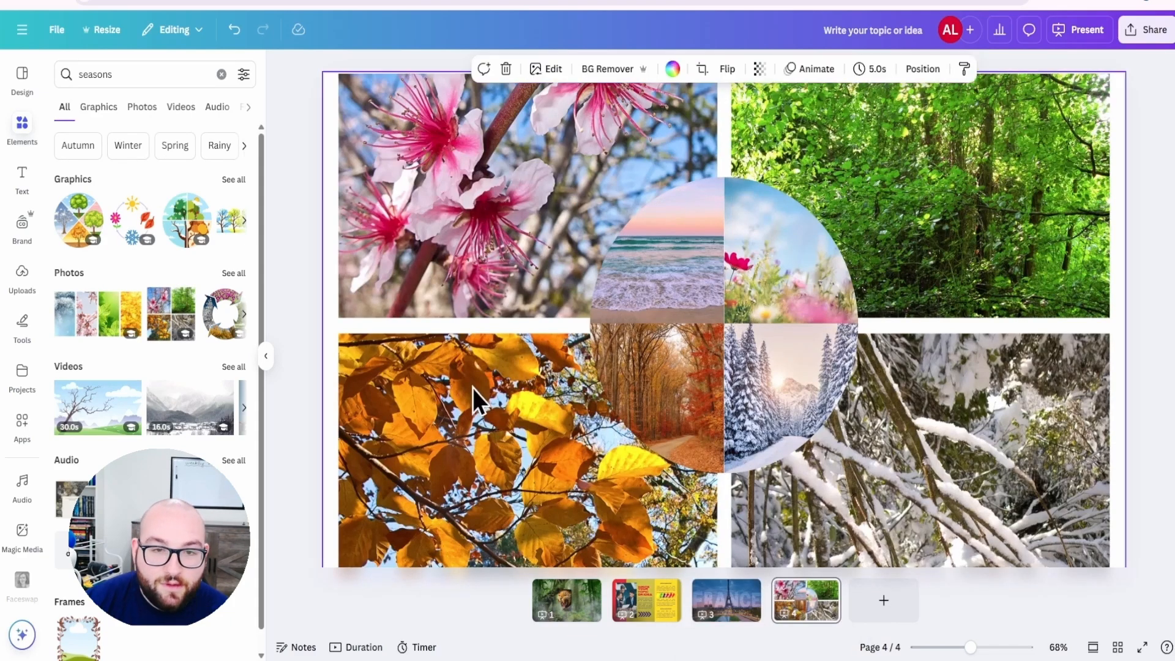
Darken the seasons collage background by setting its brightness to -91.
click(545, 70)
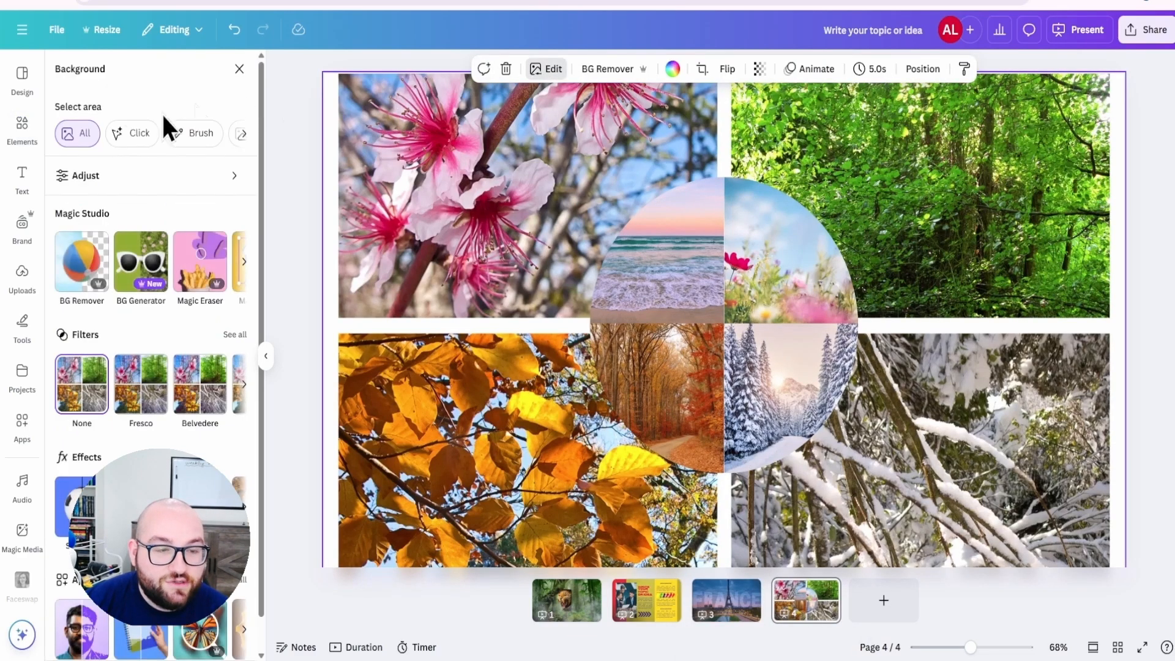
click(129, 182)
drag(133, 384, 68, 383)
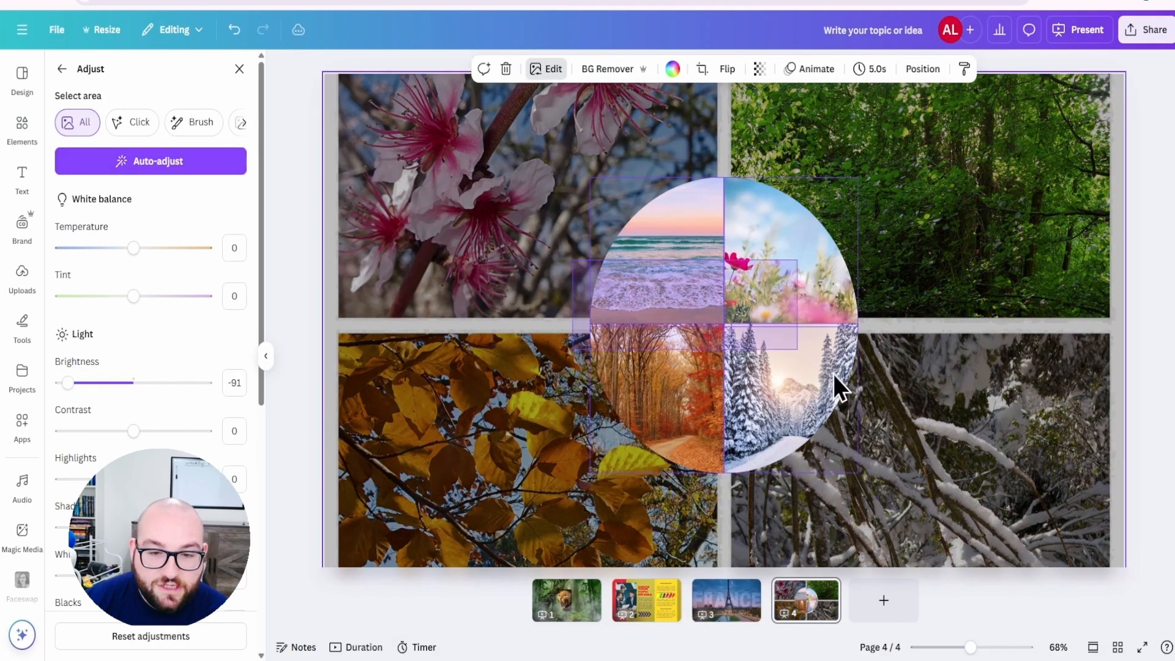
Auto-adjust the colors of the beach, flower, autumn forest and snowy forest photos in the circle.
click(695, 284)
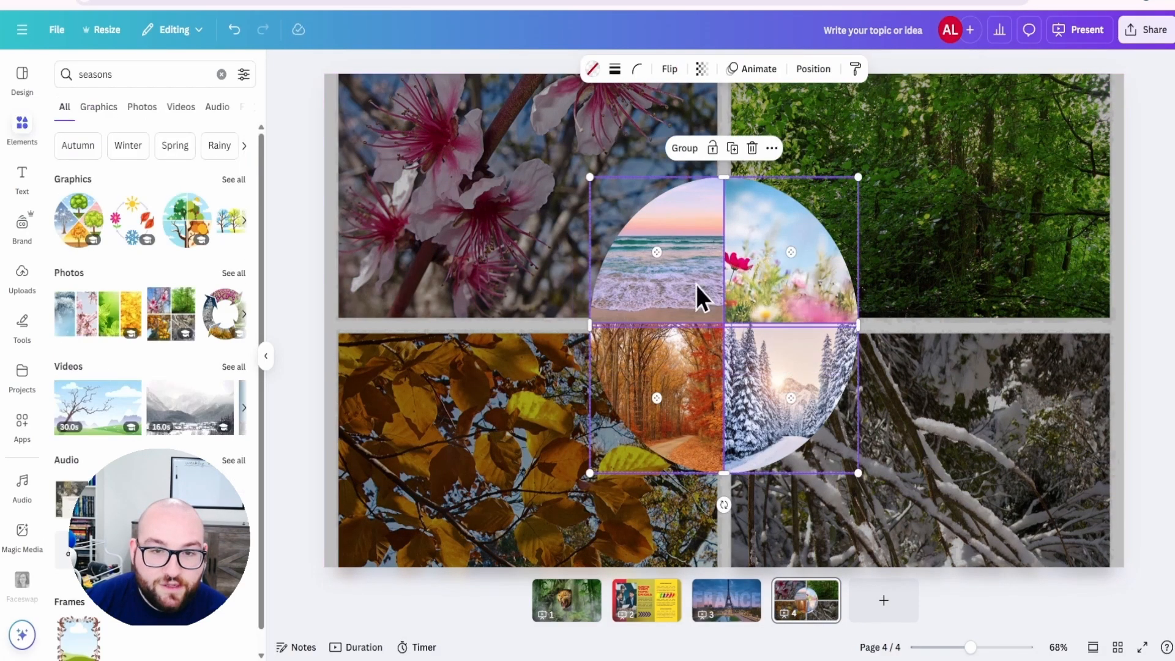
click(669, 252)
click(532, 70)
click(145, 180)
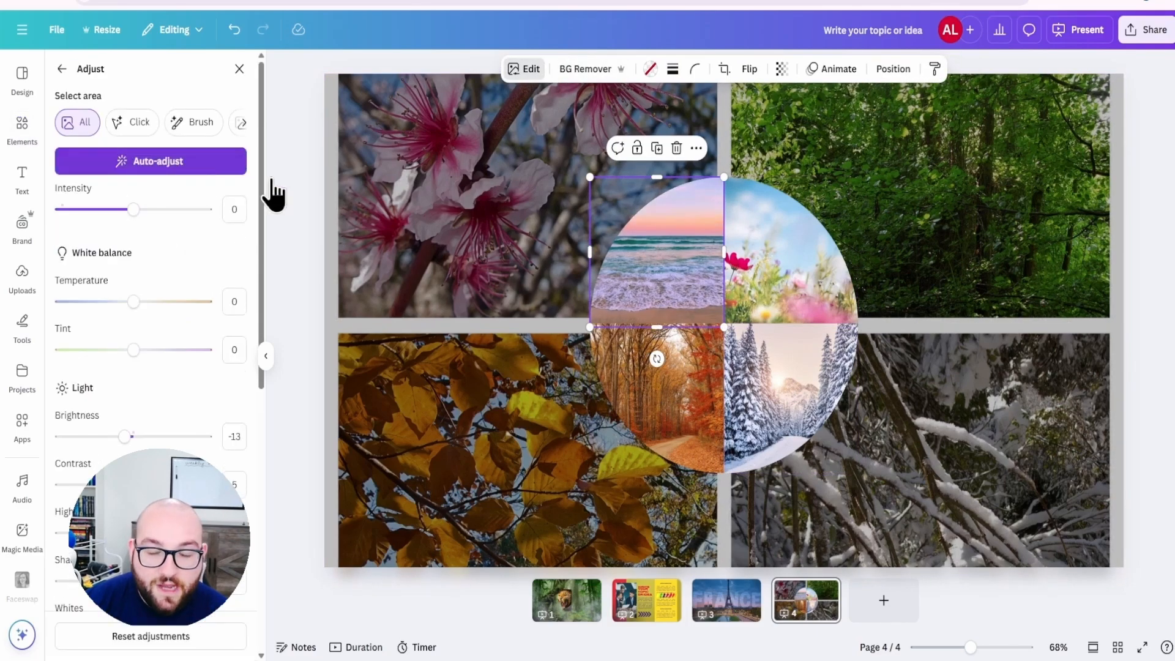
click(740, 262)
click(128, 162)
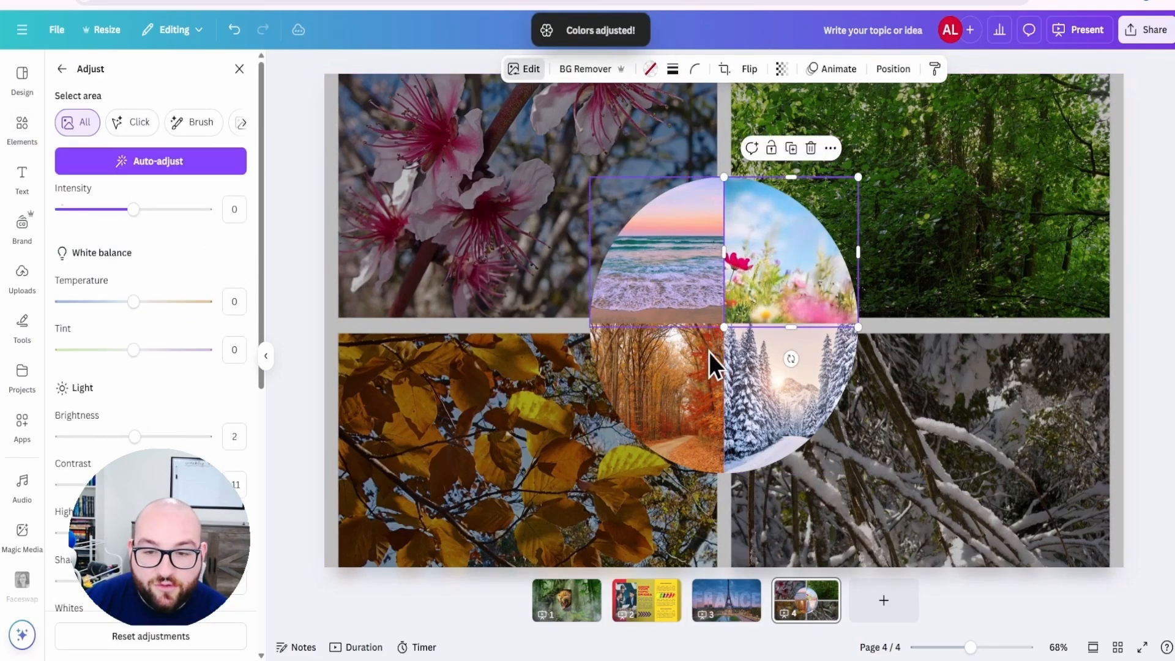
click(685, 384)
click(767, 349)
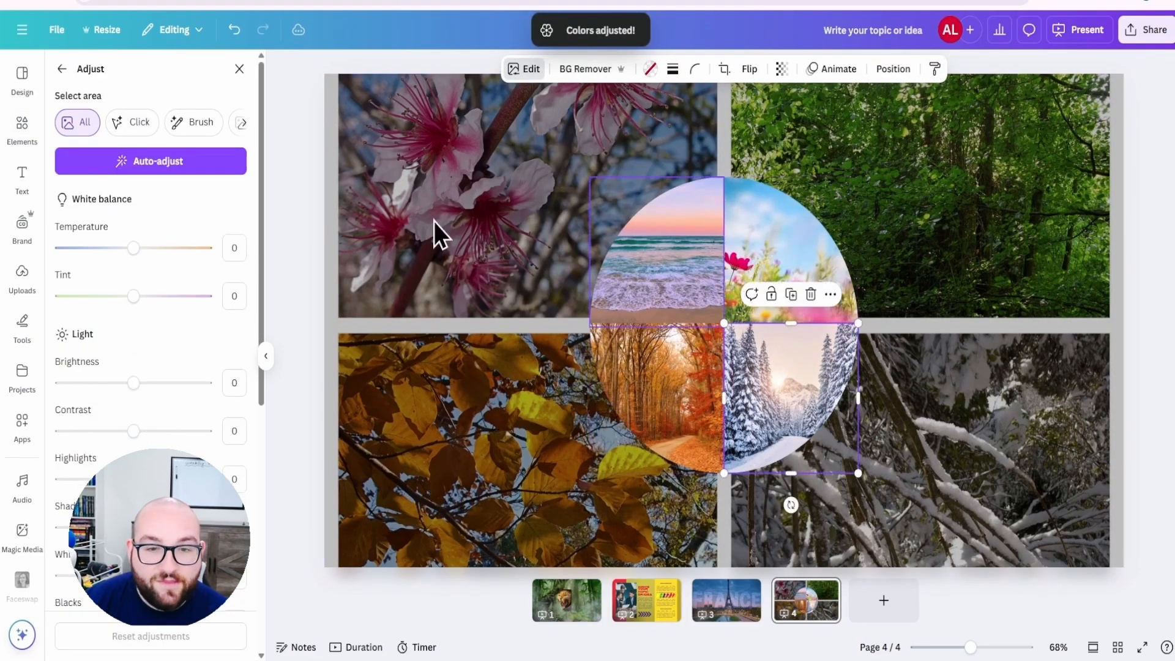
click(186, 168)
click(402, 306)
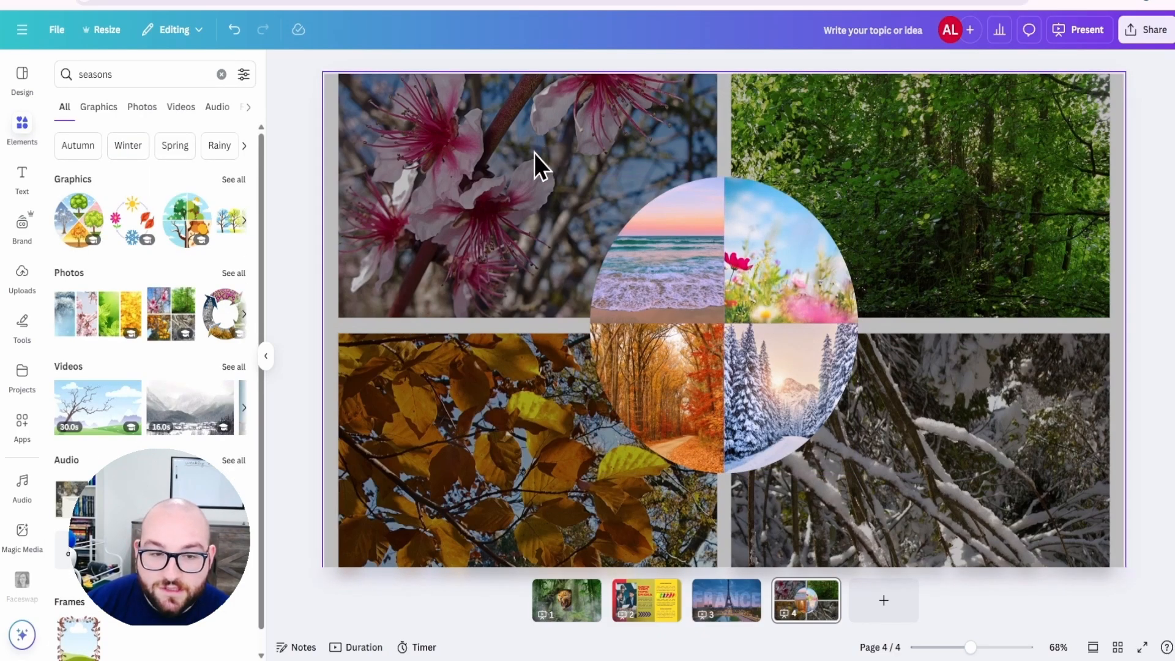
Duplicate the seasons page four times, and on page 5 pull the beach quarter slightly up and outward from the circle.
key(ctrl+d)
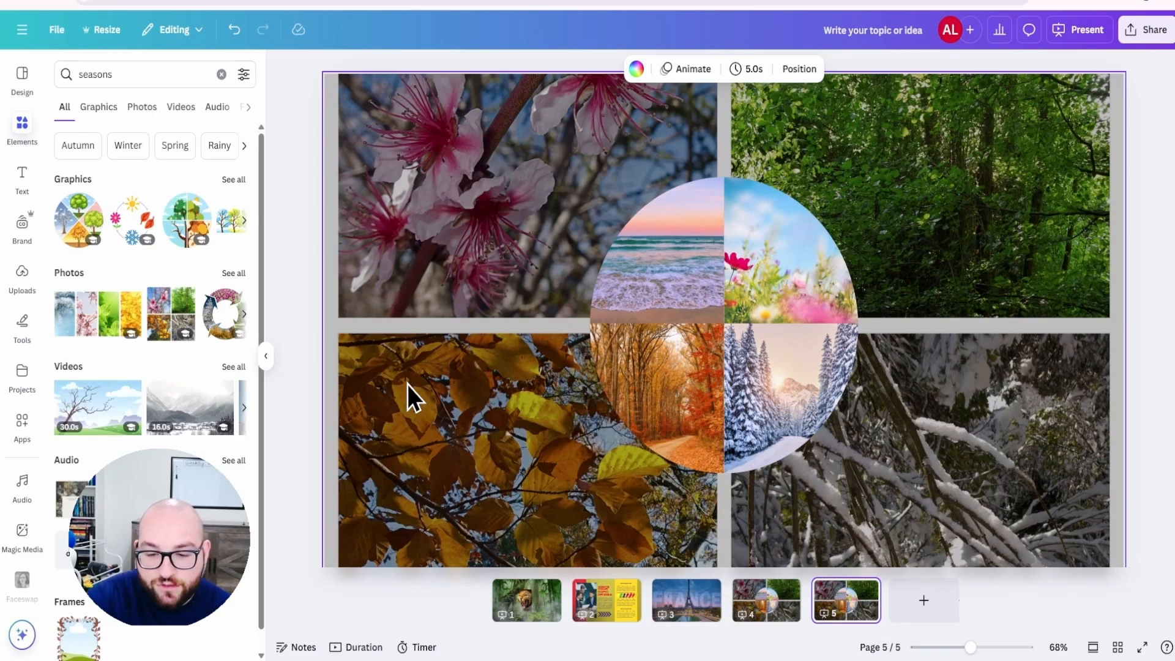
key(ctrl+d)
key(ctrl+d)
key(ctrl+d)
click(717, 602)
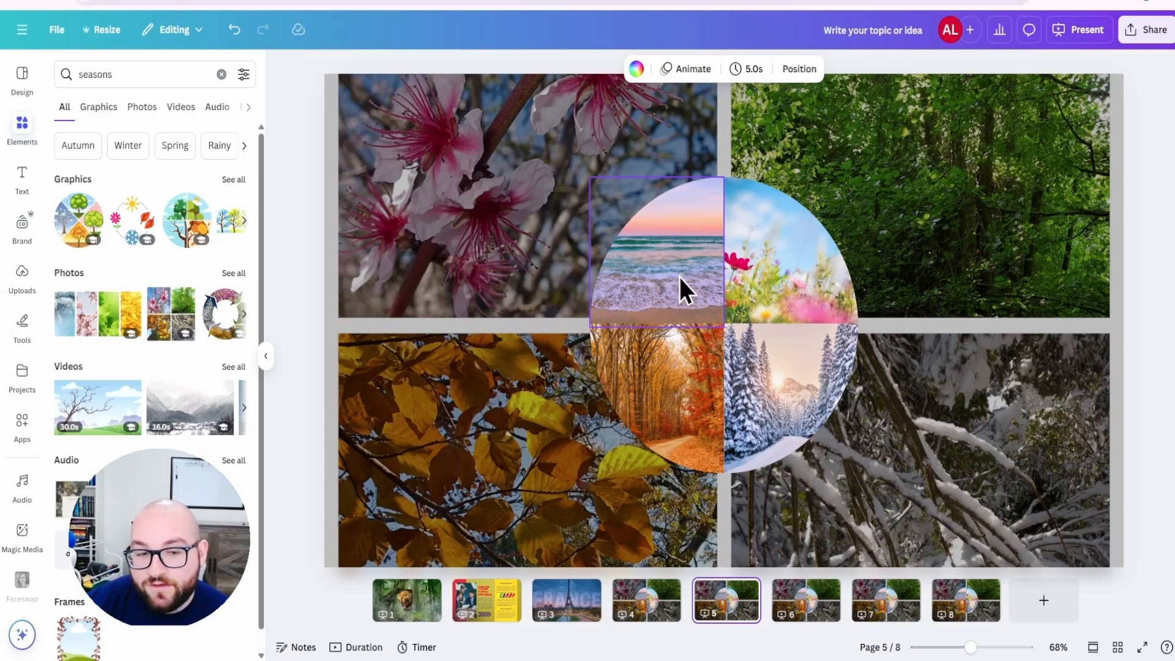
drag(678, 278, 659, 247)
Add a text box reading SUMMER on page 5, enlarge it to size 81.9 and place it beside the beach quarter.
click(22, 178)
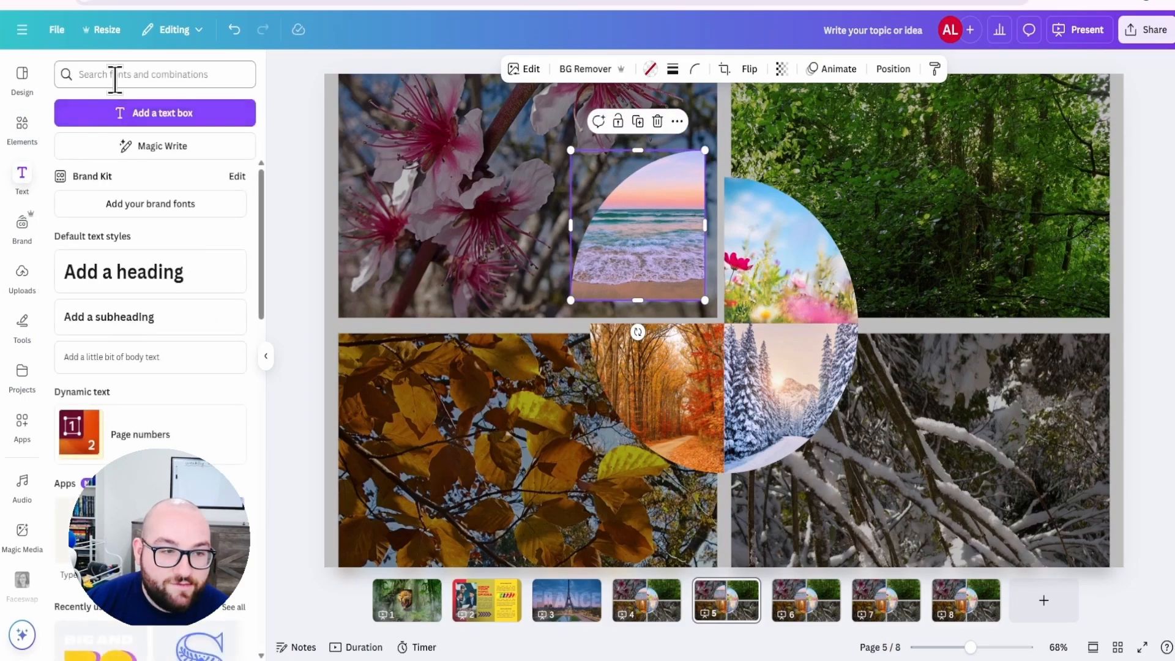
click(116, 75)
click(158, 116)
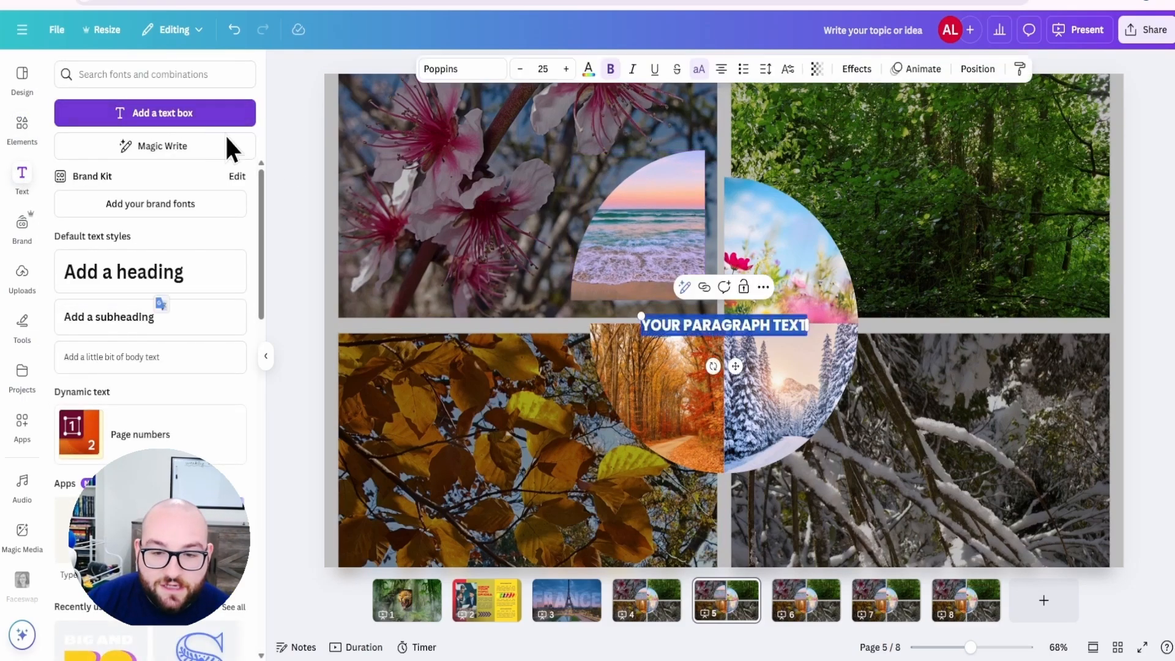
drag(641, 316, 509, 302)
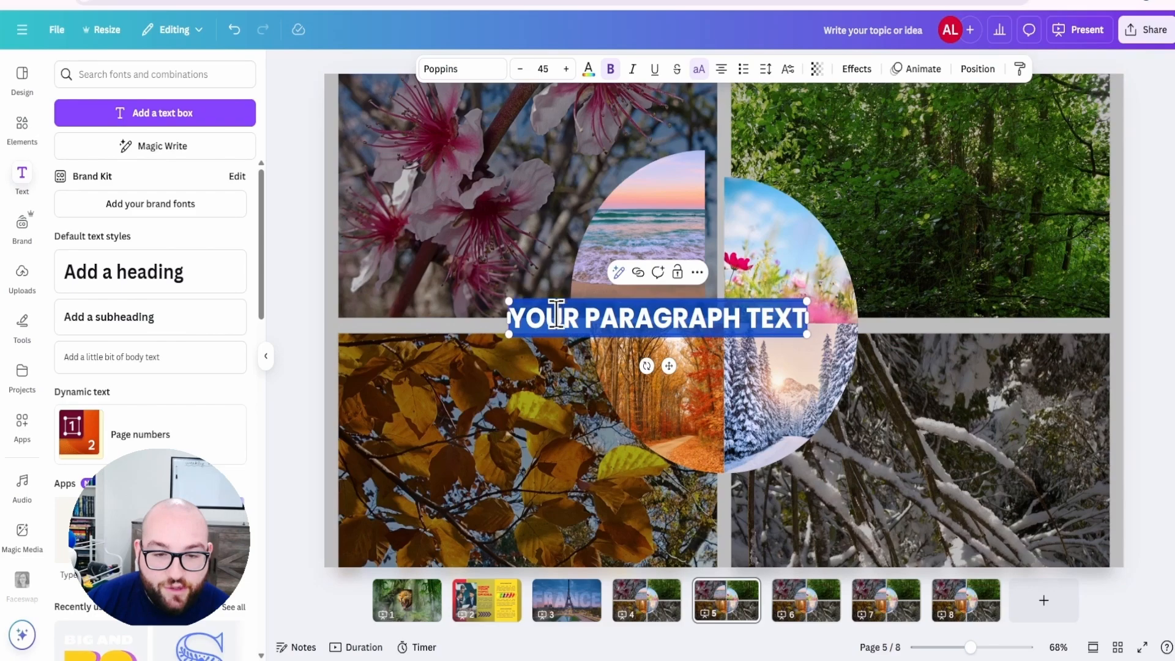
text(SUMMER)
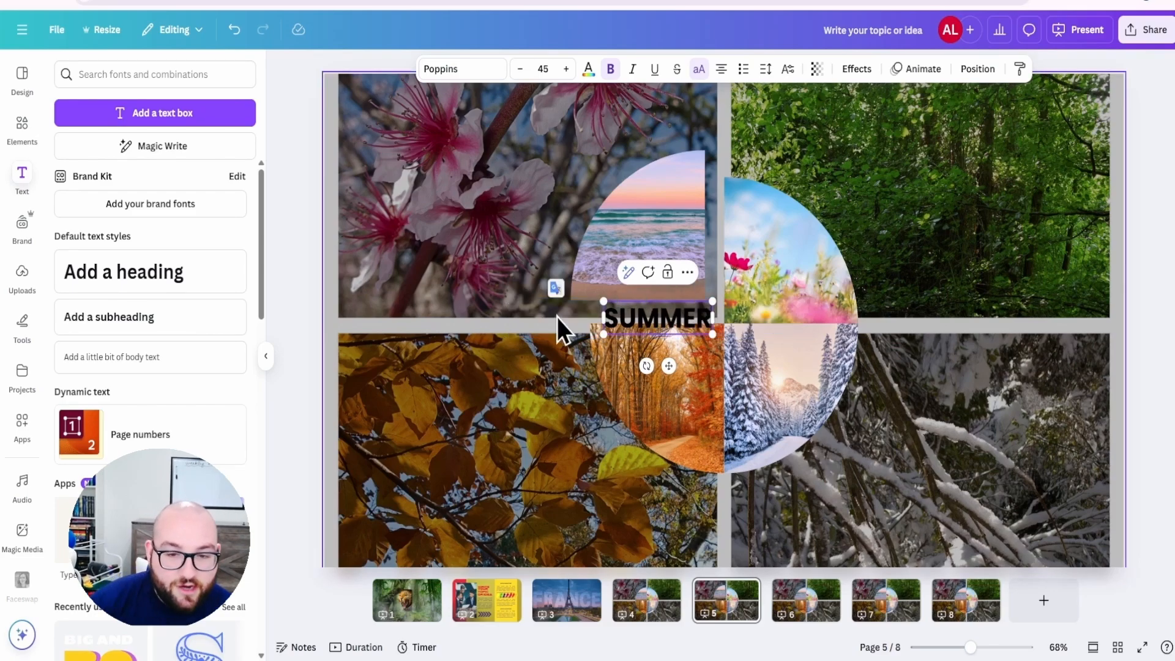
drag(603, 301, 398, 159)
click(535, 273)
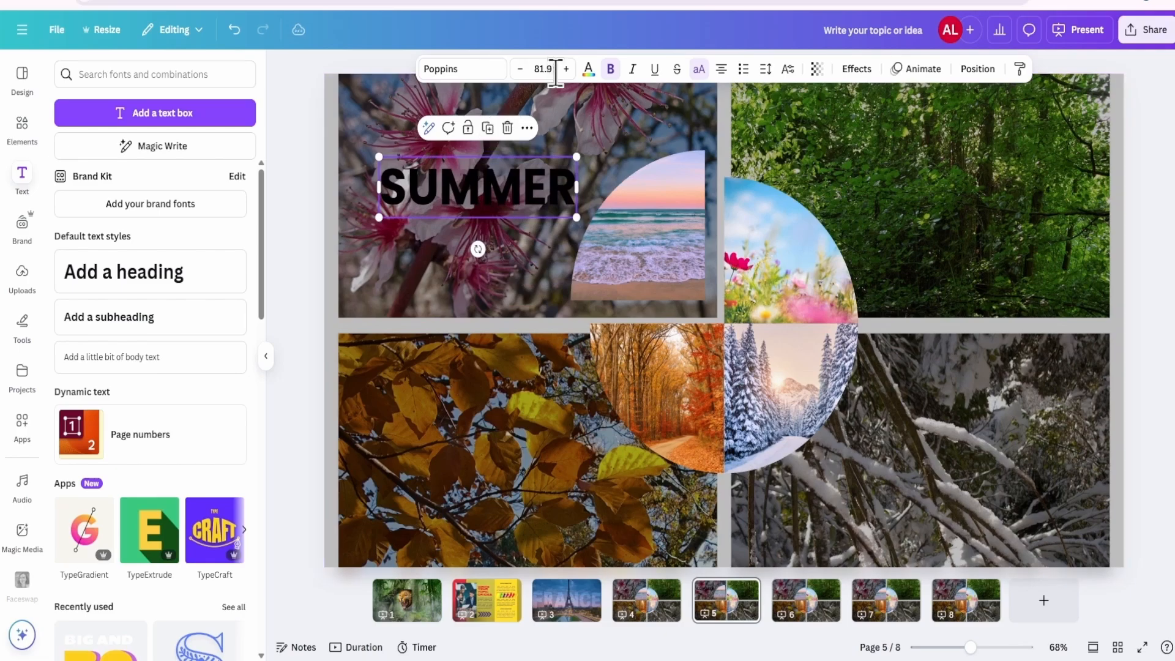
Color the SUMMER text golden orange from the photo colors, enlarge it to size 97.5, and reposition it clear of the beach quarter.
click(588, 69)
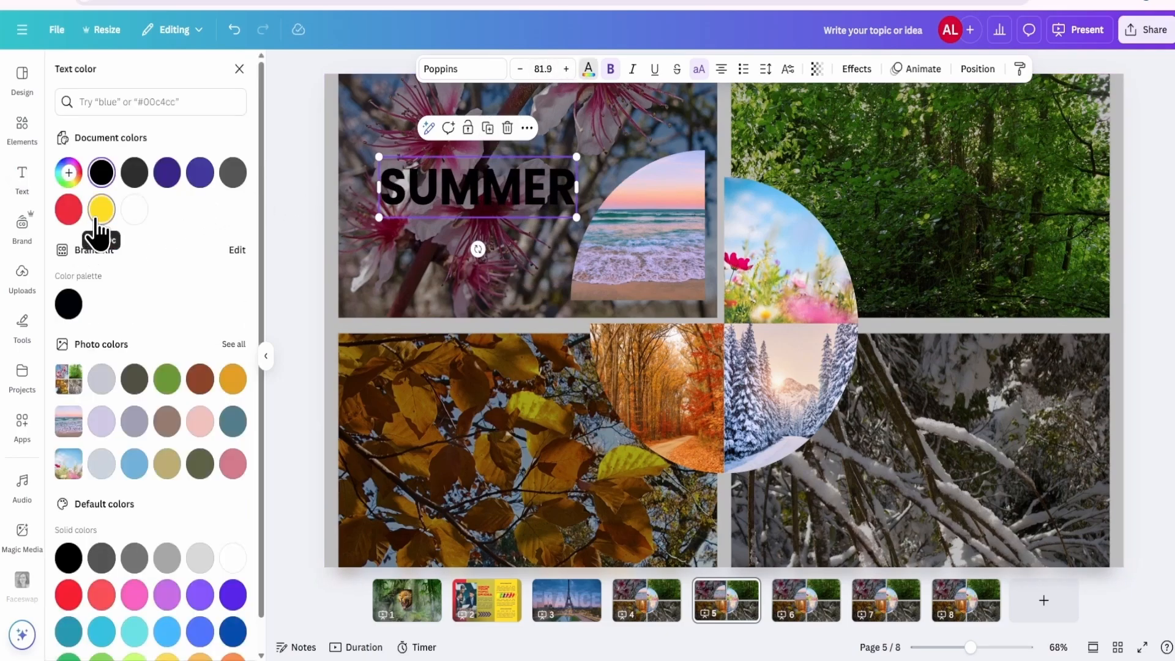
scroll(181, 449, down, 1)
click(174, 441)
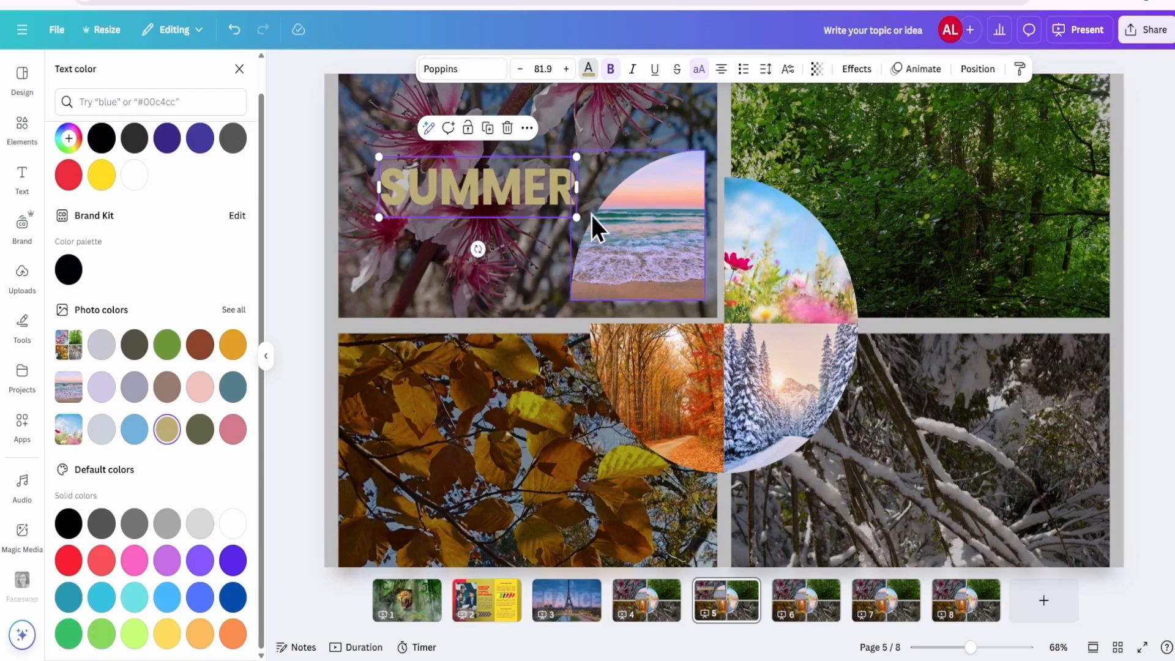
drag(577, 217, 614, 229)
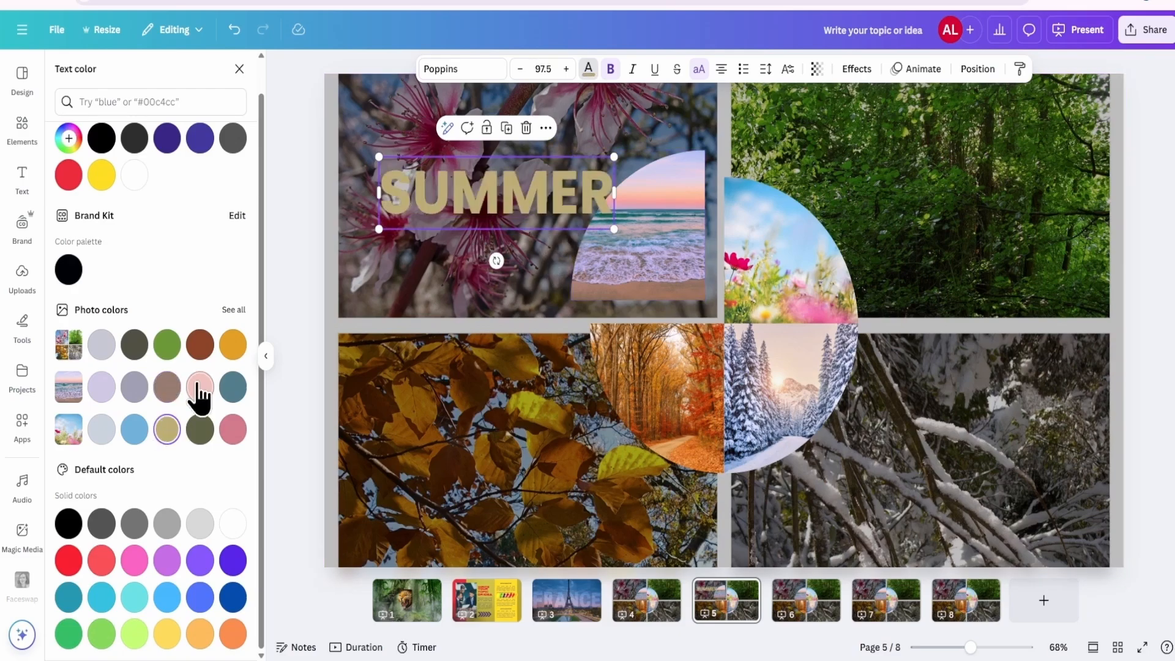
click(232, 344)
drag(522, 177, 496, 179)
Apply the Outline effect to the SUMMER text with a white outline and adjust its thickness.
click(855, 68)
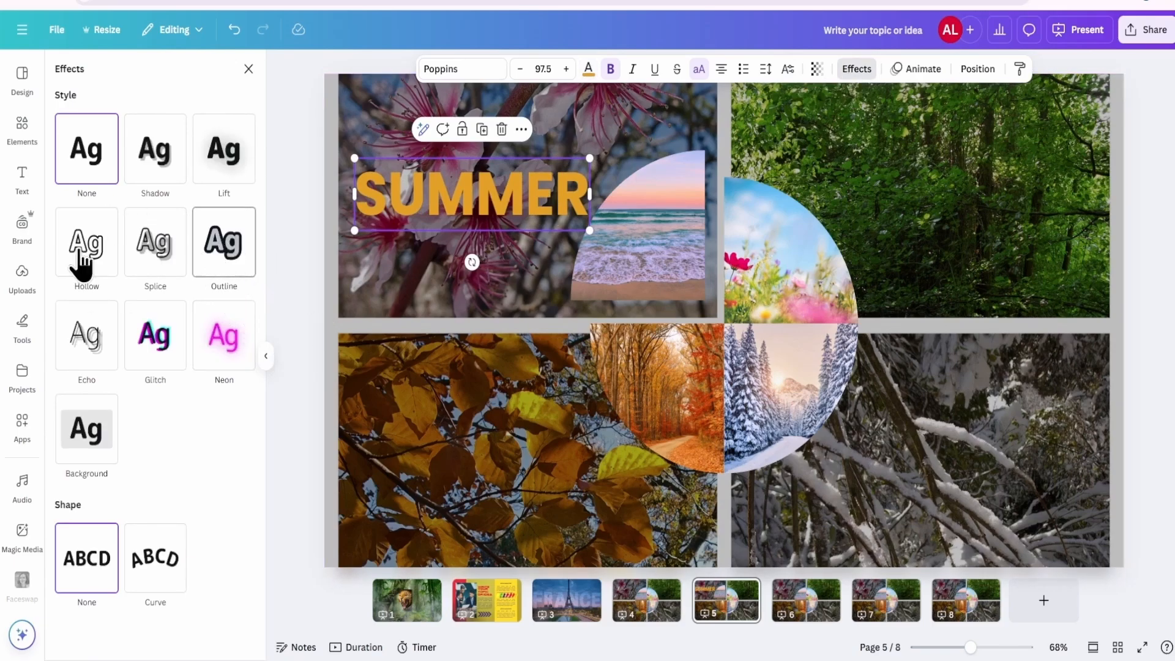
click(222, 260)
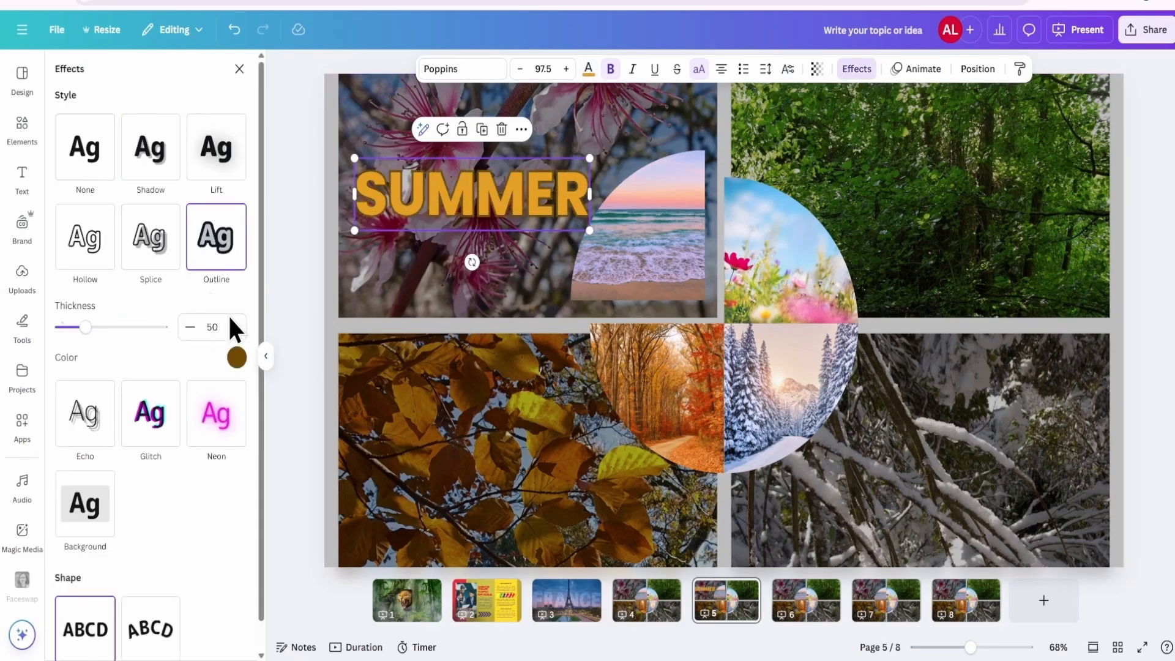
click(236, 358)
click(186, 460)
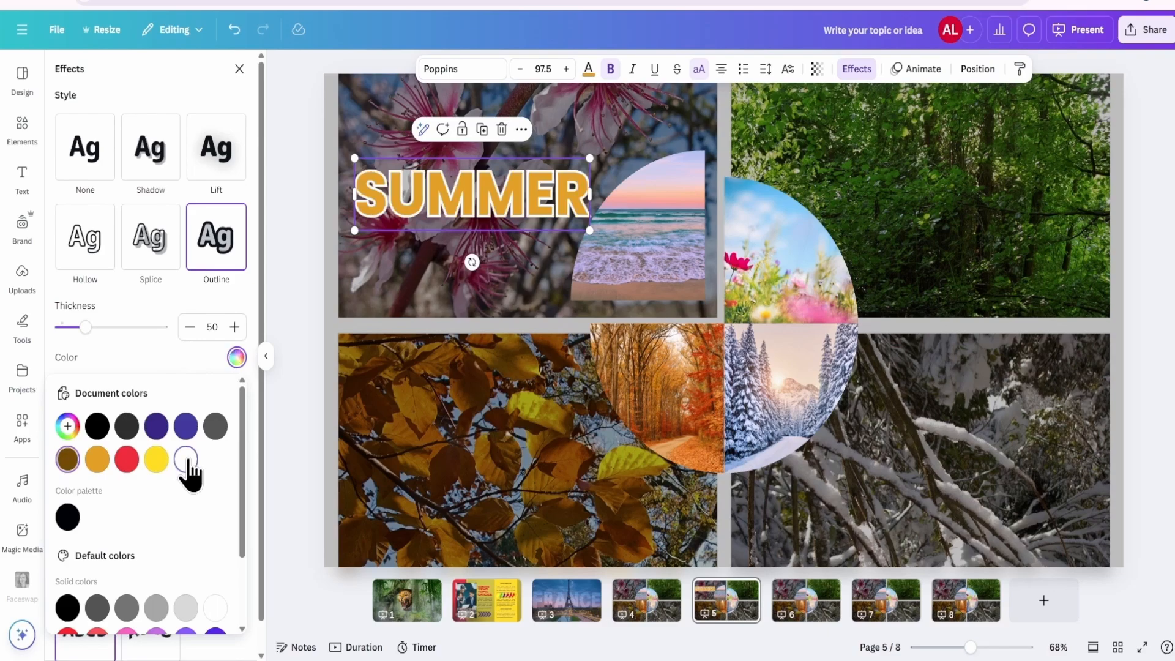
drag(87, 336, 94, 337)
Change the SUMMER text to the Chewy font at size 103.
click(453, 71)
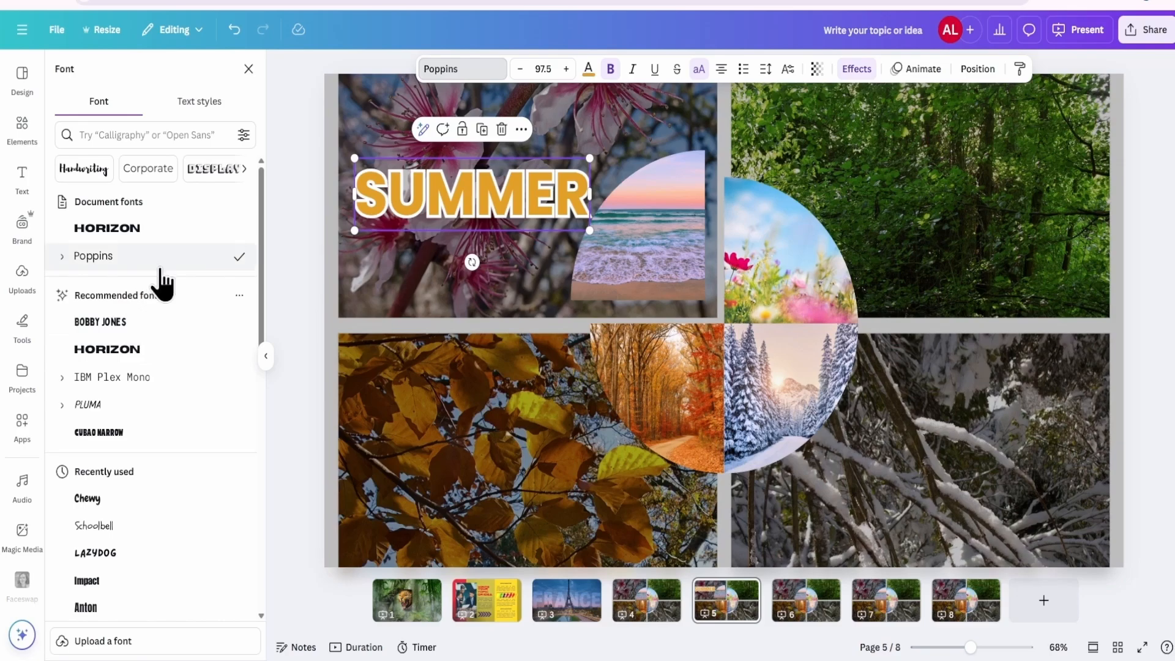
scroll(135, 331, down, 3)
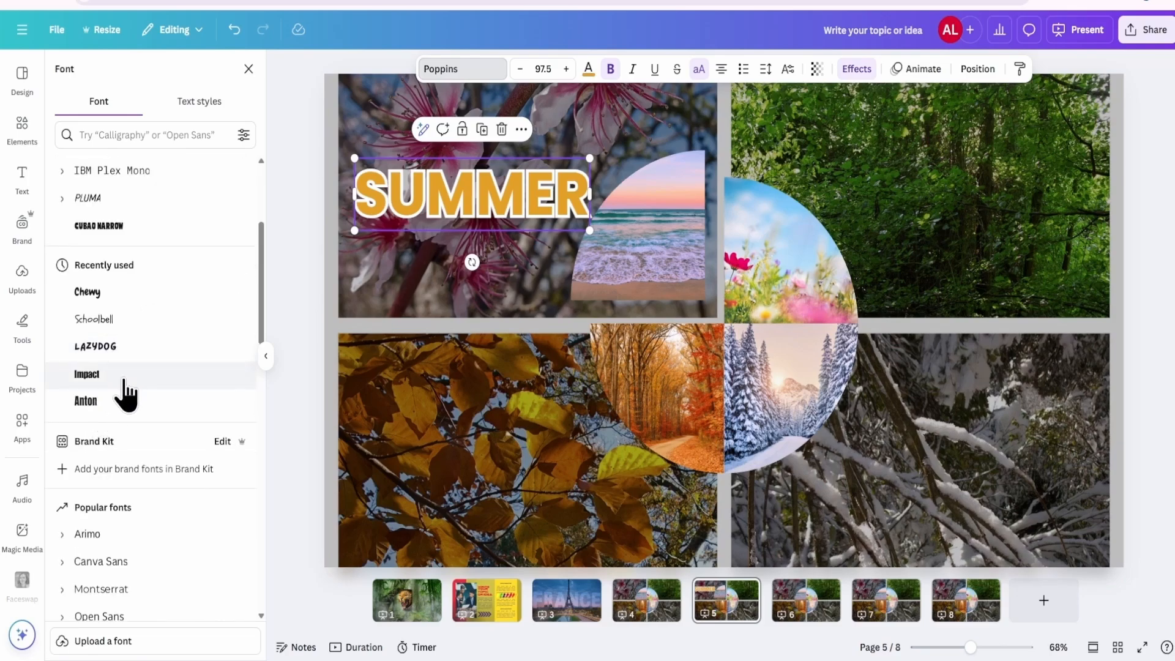
click(130, 293)
click(545, 343)
click(503, 219)
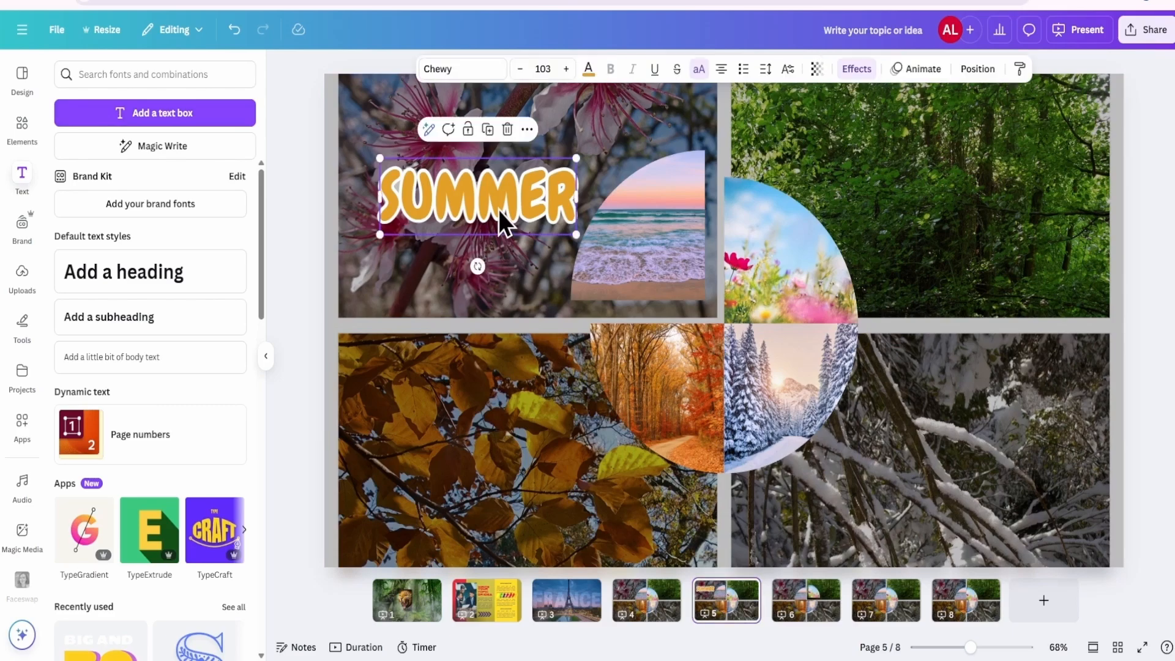
On page 6, pull the flower quarter outward and place a copy of the SUMMER label beside it, reworded as SPRING.
click(805, 599)
click(926, 223)
key(ctrl+v)
drag(532, 205, 1024, 173)
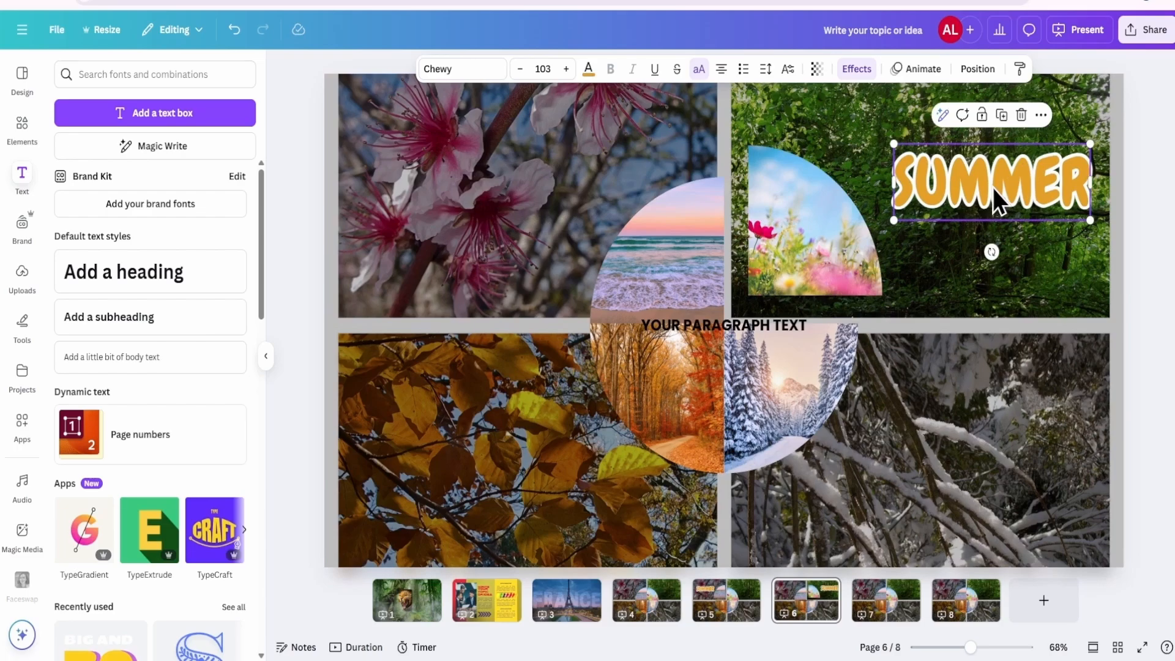
double_click(991, 184)
key(ctrl+c)
text(SPRING)
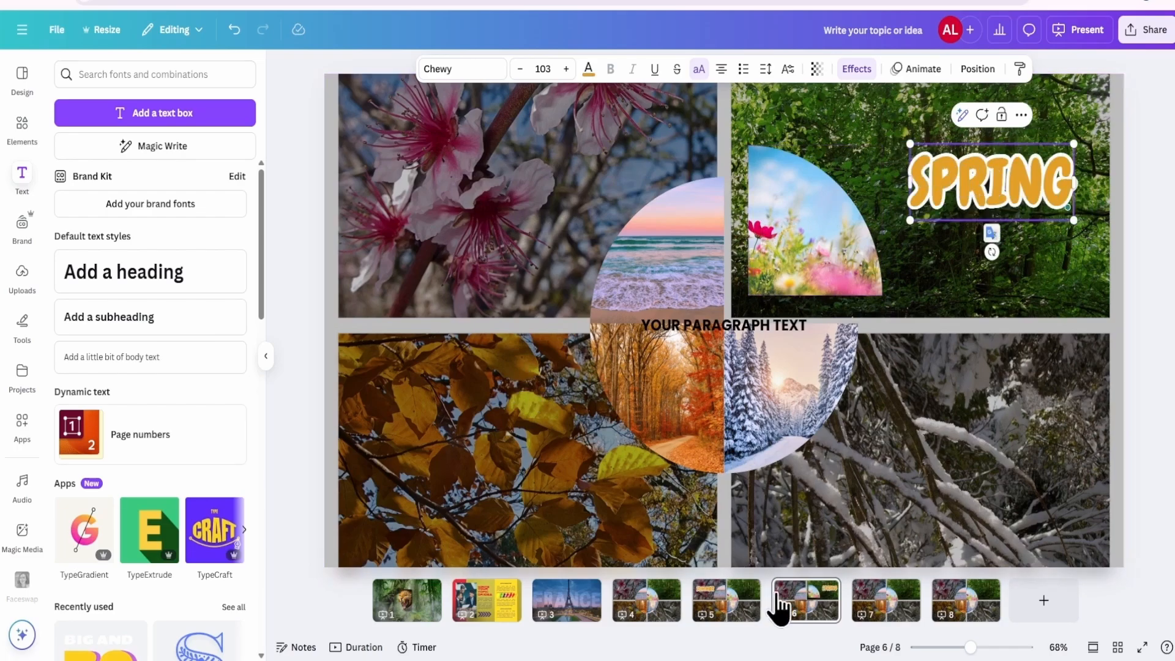
On page 7, pull the autumn forest quarter down and outward, and paste the season label reworded as FALL.
click(869, 612)
drag(676, 427, 609, 429)
key(ctrl+v)
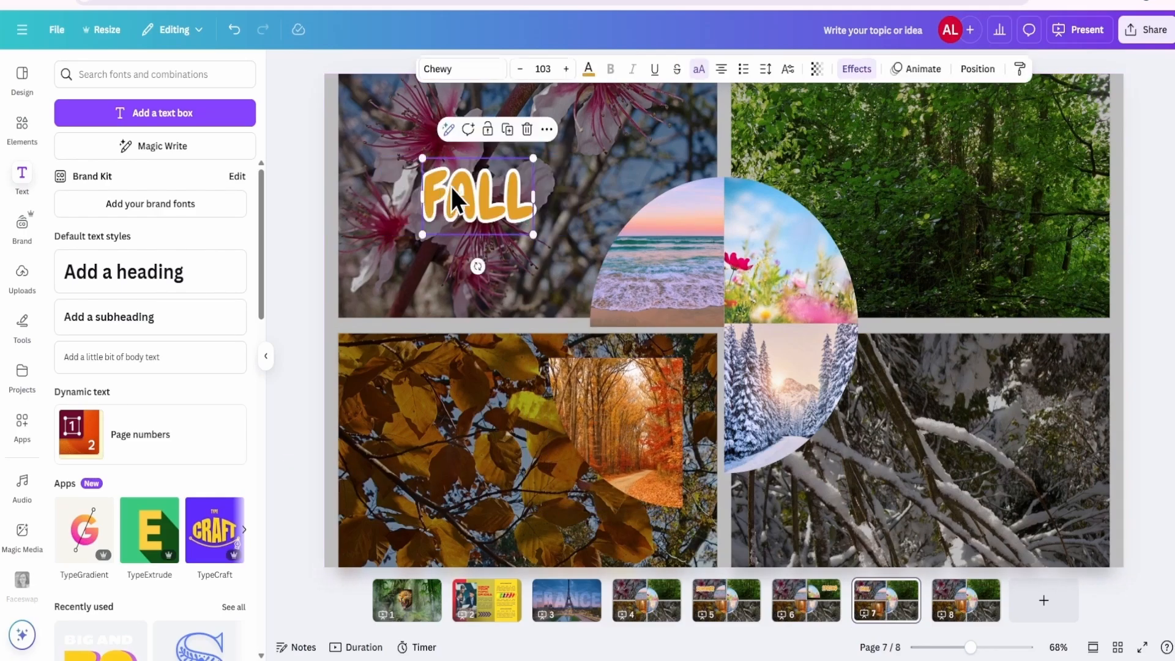
Place the FALL label beside the autumn forest quarter and enlarge it to size 132.
drag(450, 187, 447, 460)
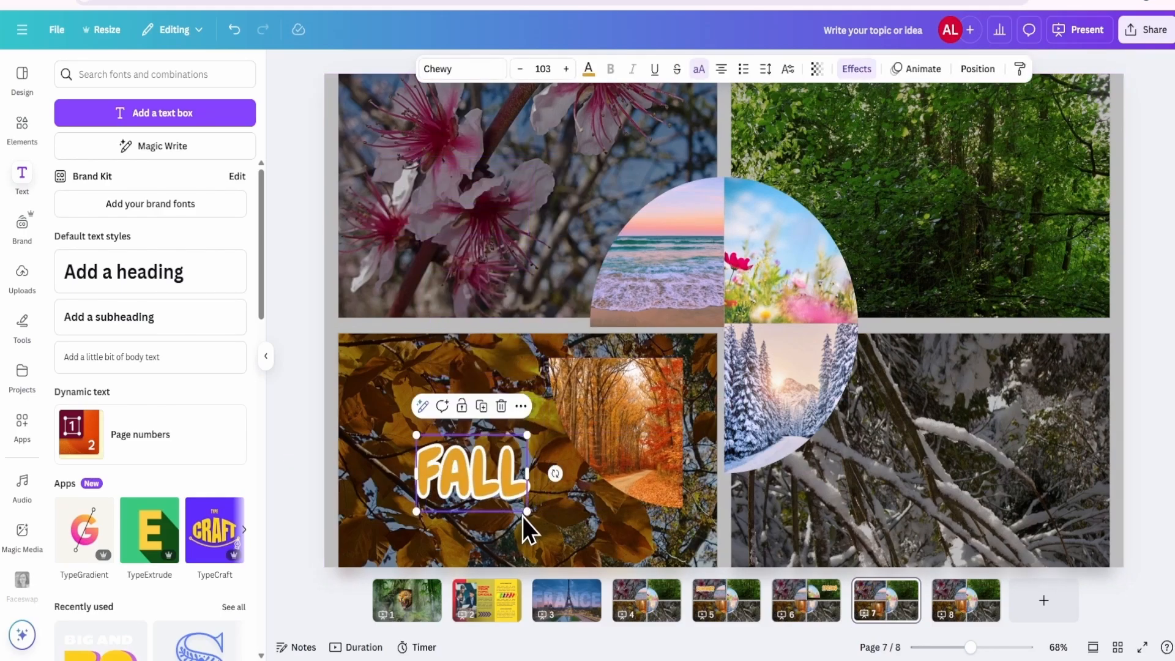
drag(532, 509, 556, 531)
drag(522, 477, 436, 450)
click(395, 470)
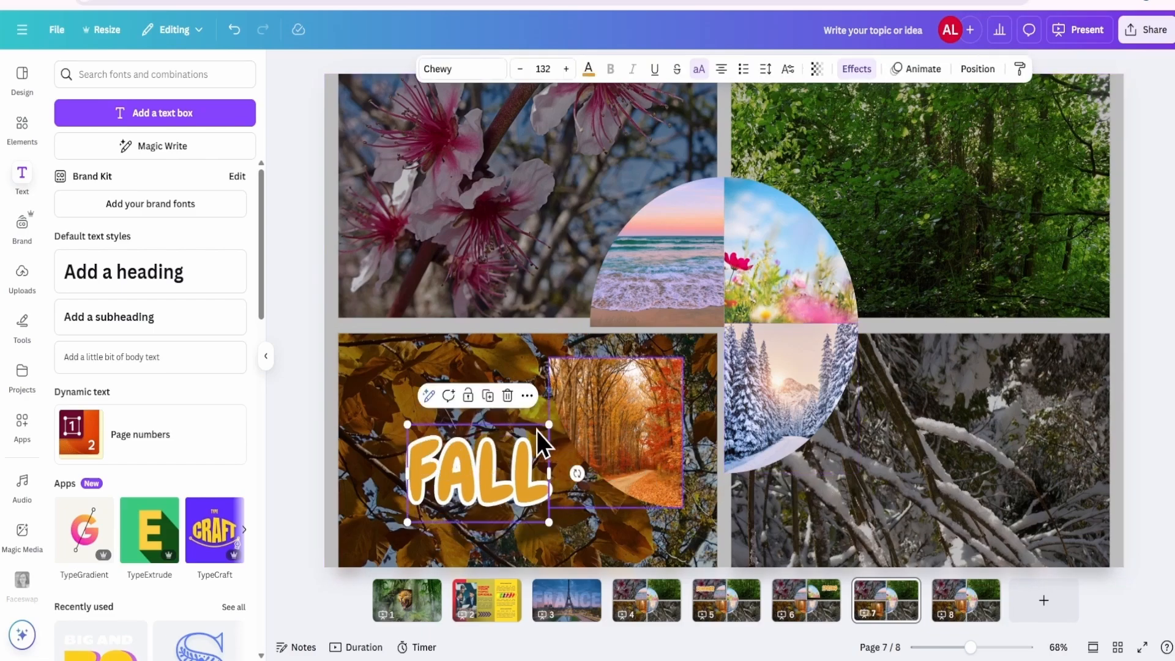
On page 8, paste the season label reworded as WINTER beside the snowy forest quarter, and pull that quarter down and outward.
click(959, 615)
click(926, 498)
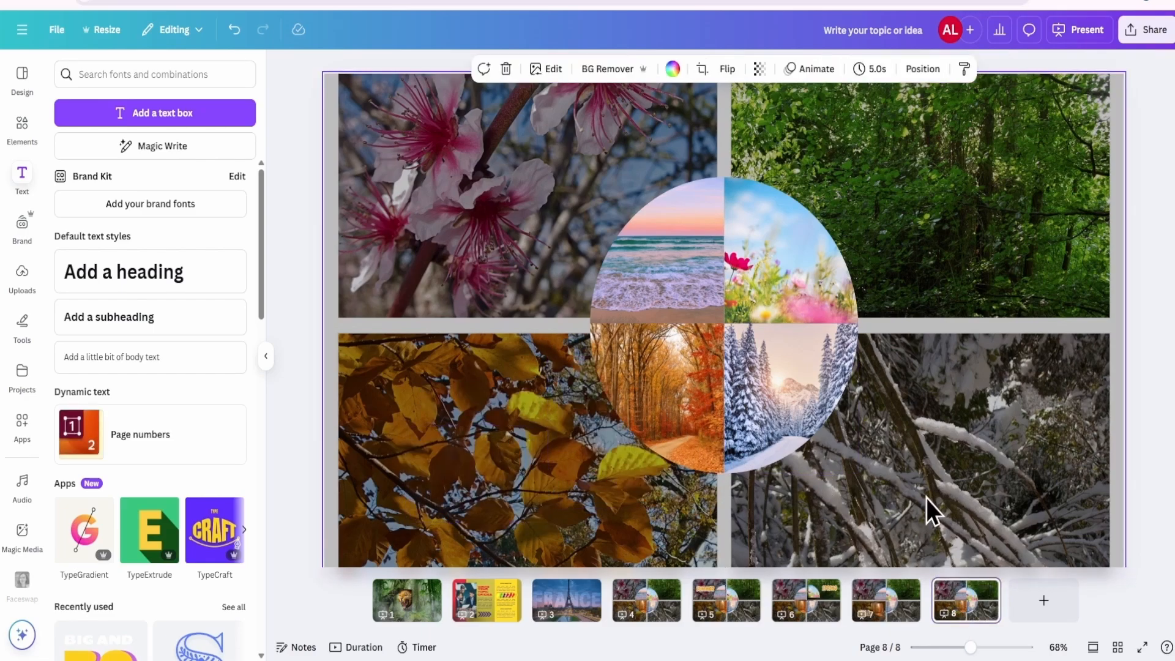
key(ctrl+v)
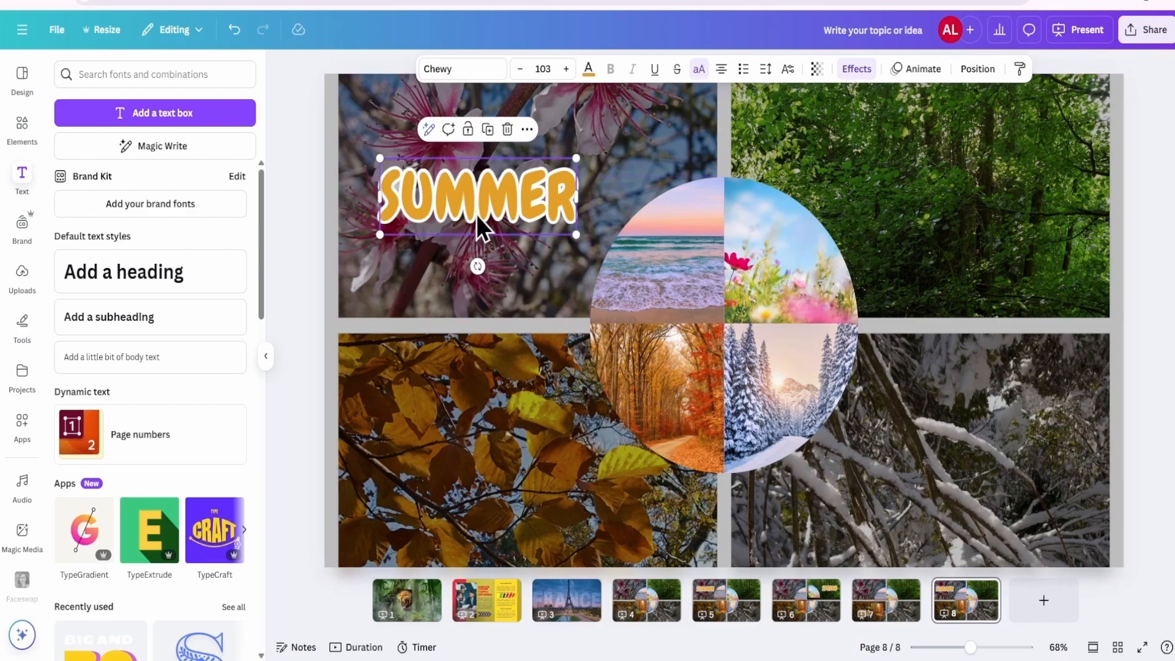
drag(475, 226, 978, 495)
double_click(959, 474)
text(WINTER)
drag(781, 380, 809, 407)
click(1164, 348)
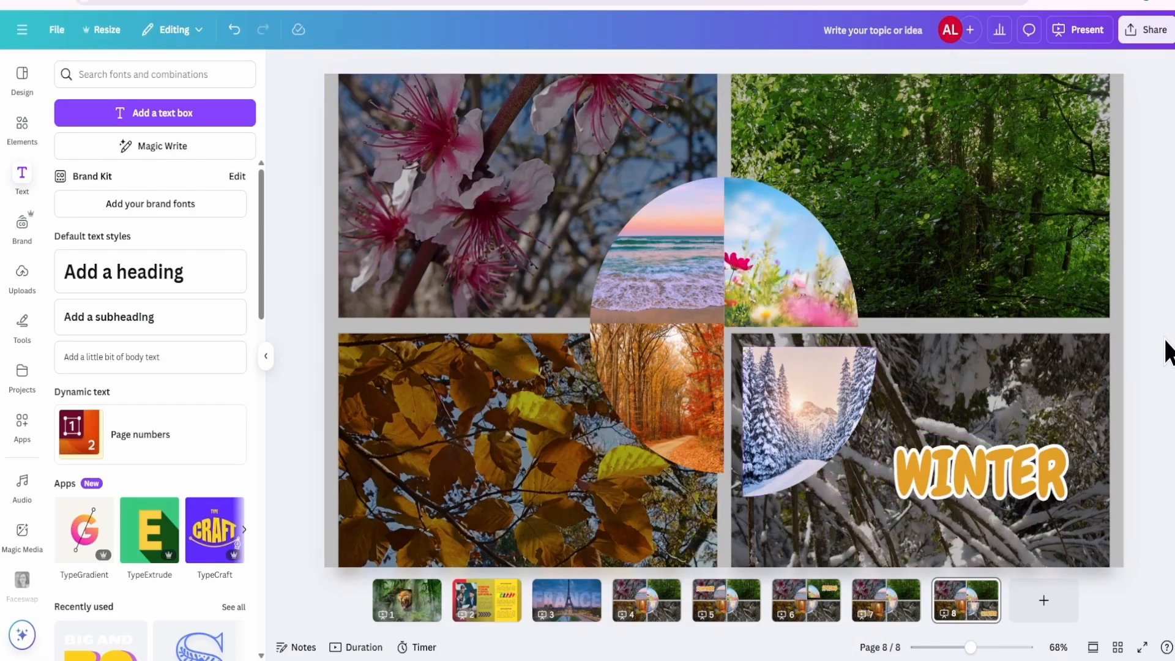
Add a Match & Move transition between pages 4 and 5 with a duration of 0.5 seconds.
click(637, 612)
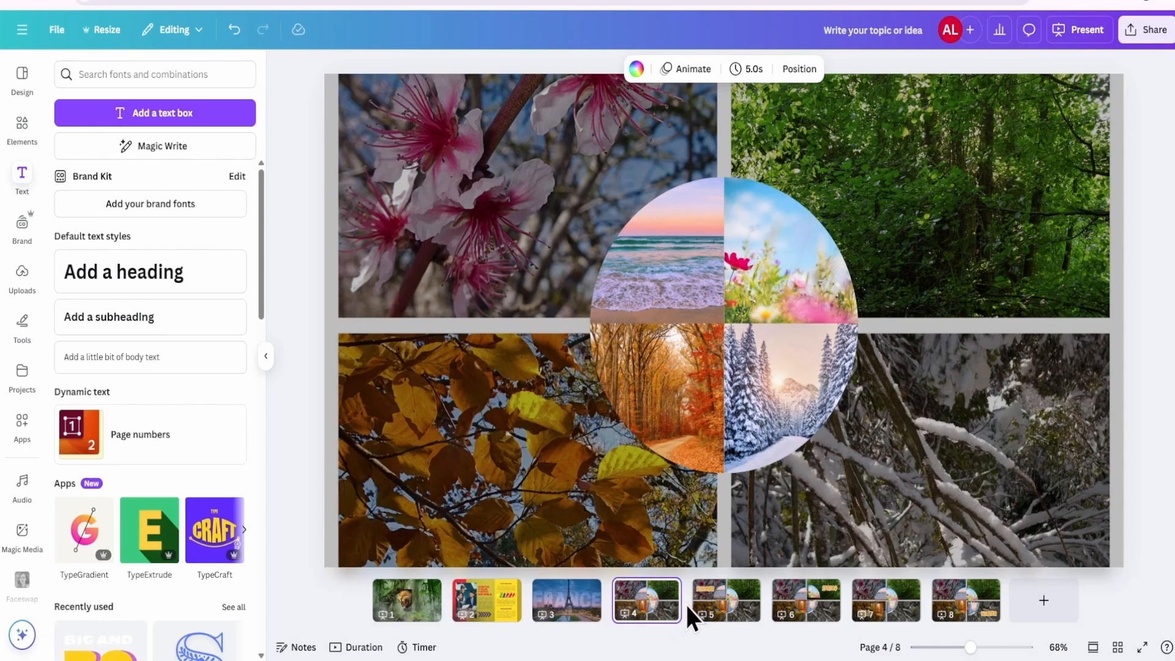
mouse_move(685, 605)
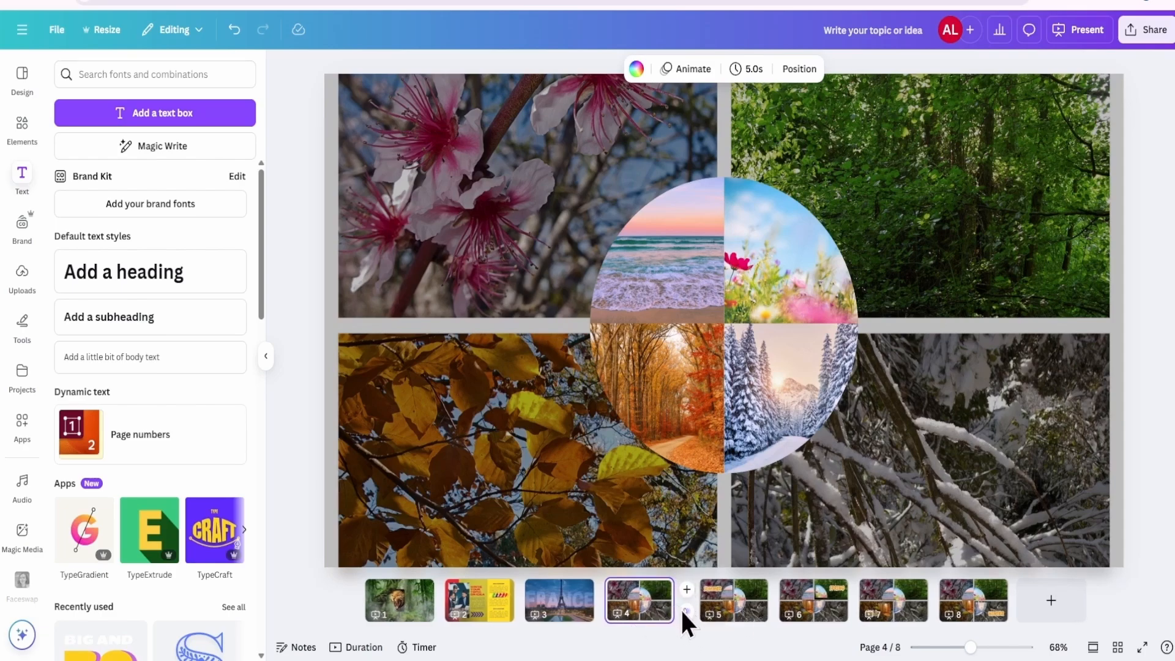
click(687, 611)
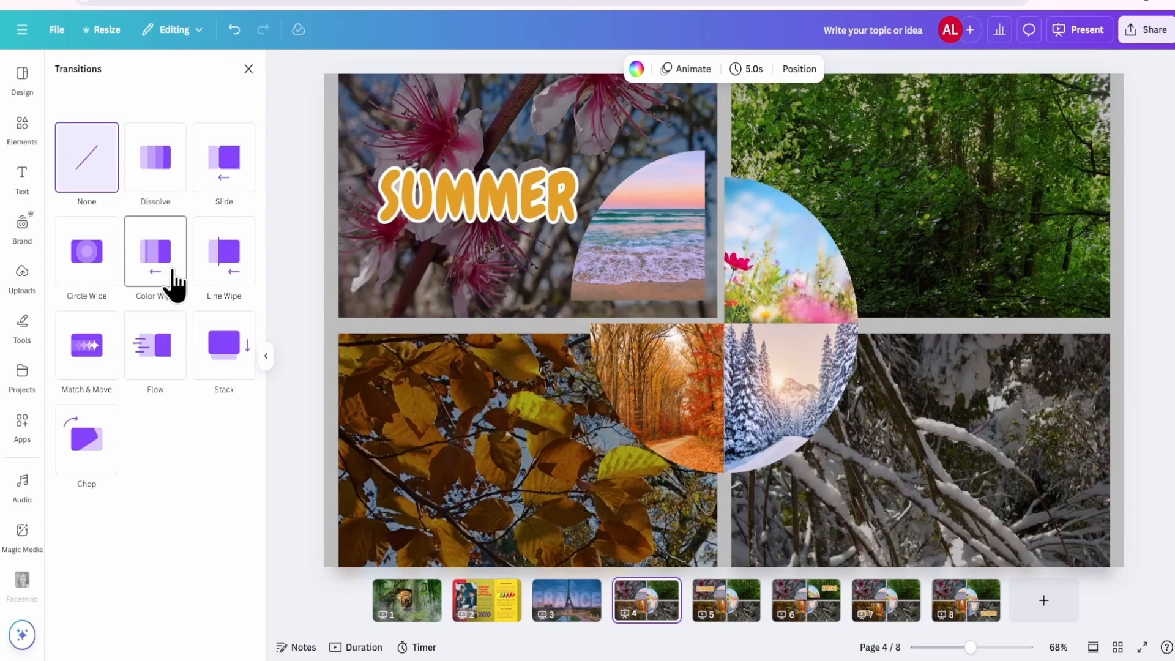
click(87, 356)
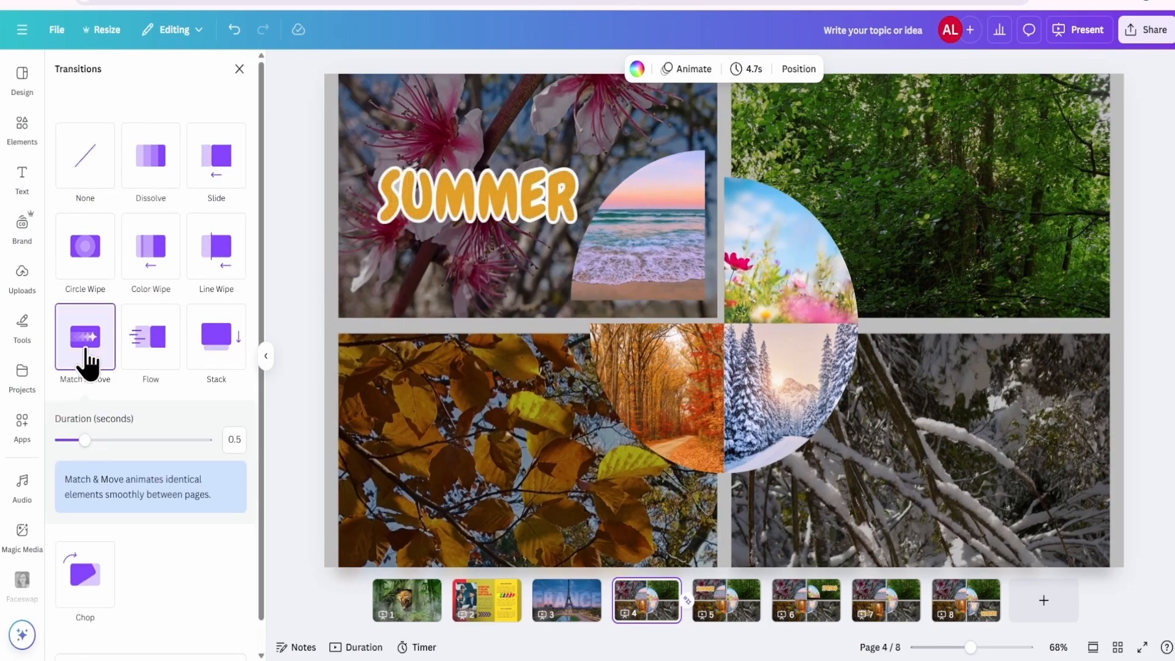
mouse_move(86, 440)
mouse_down()
mouse_move(225, 452)
mouse_move(87, 443)
mouse_up()
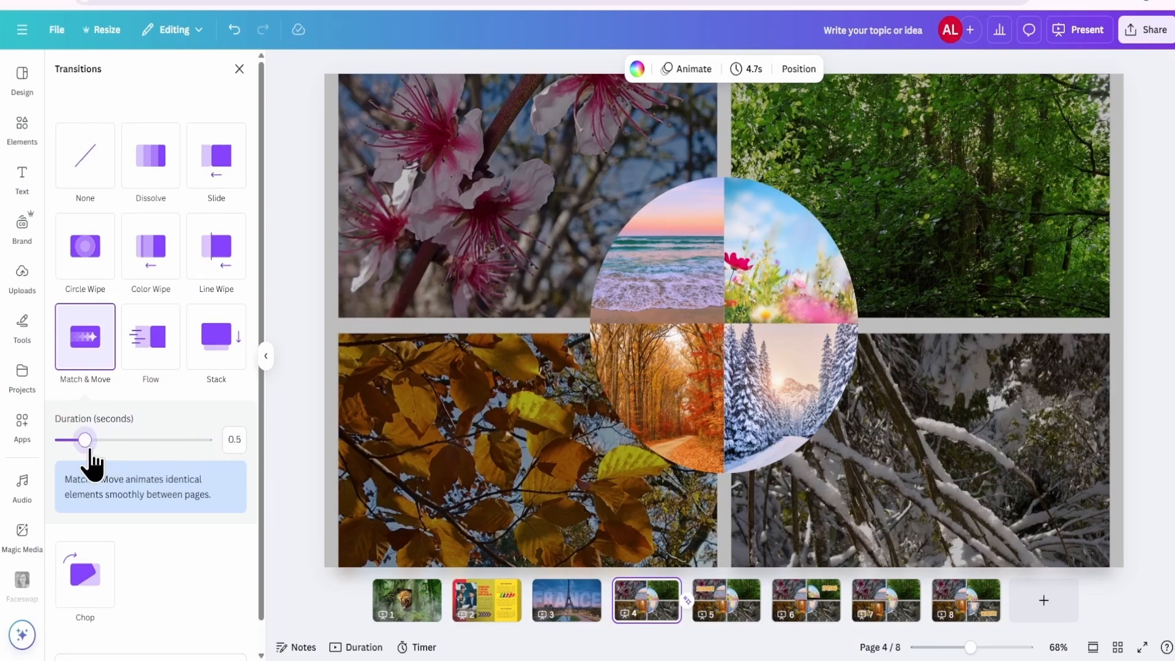
Add the Match & Move transition between pages 5 and 6, 6 and 7, and 7 and 8.
click(791, 608)
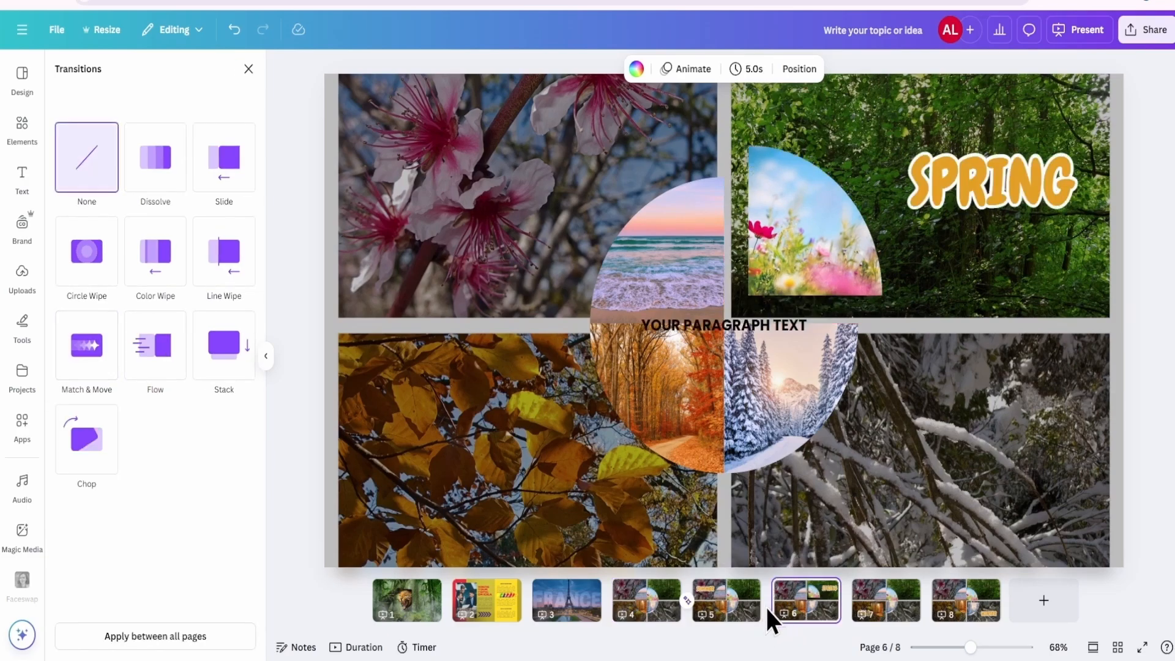
click(763, 610)
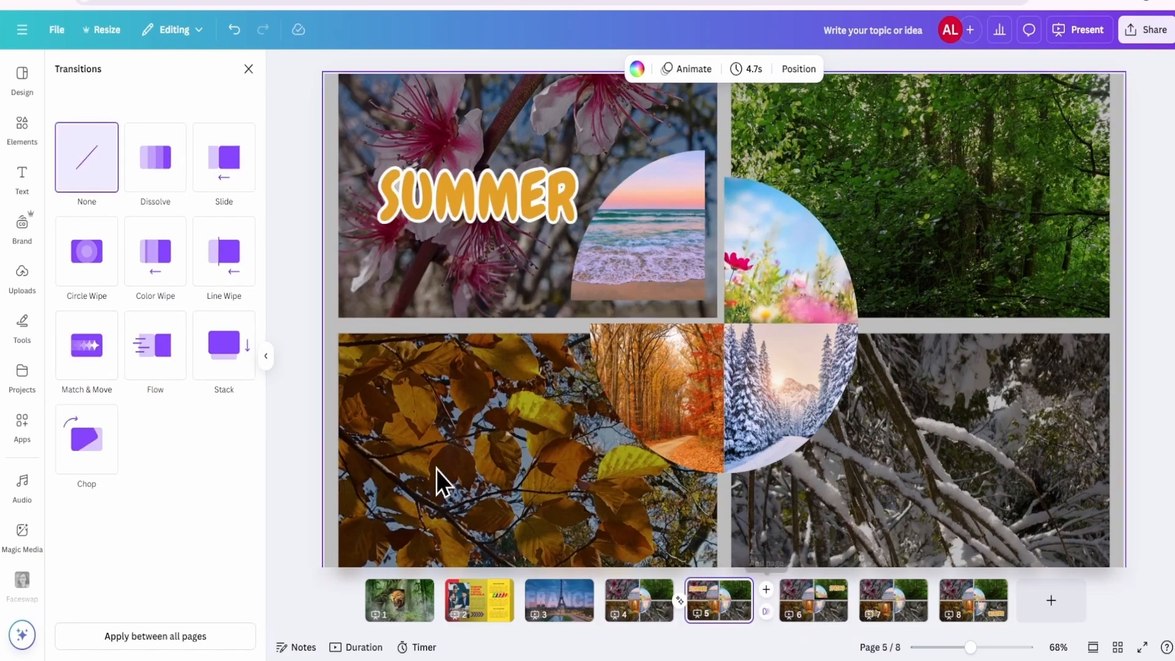
click(98, 355)
click(799, 606)
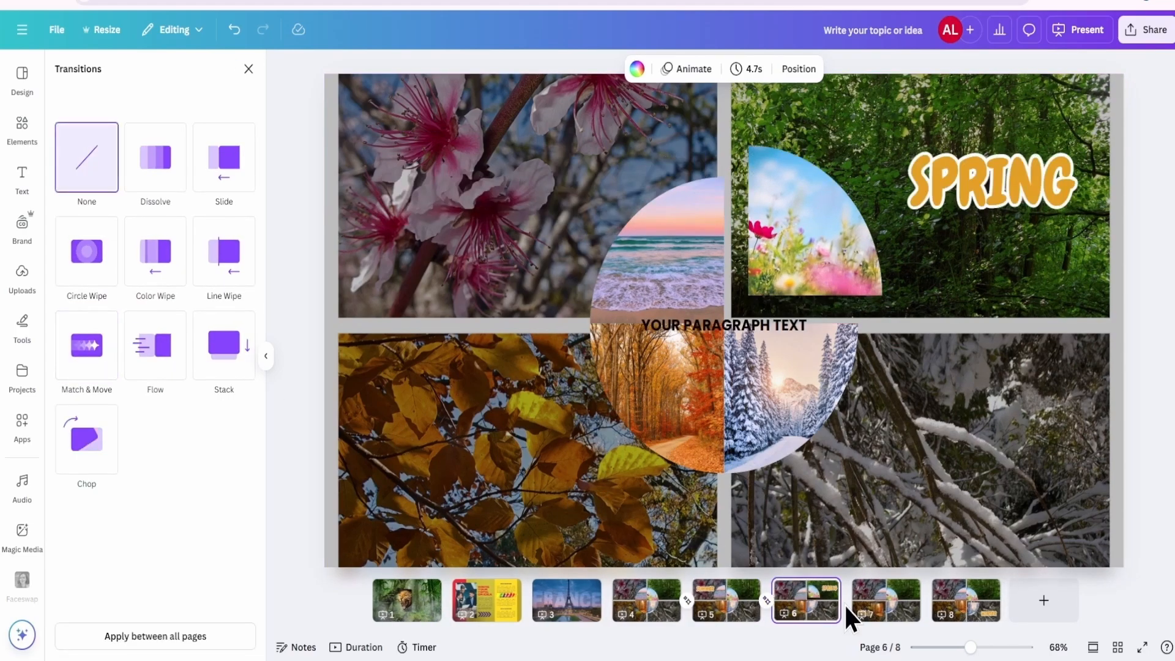
click(111, 345)
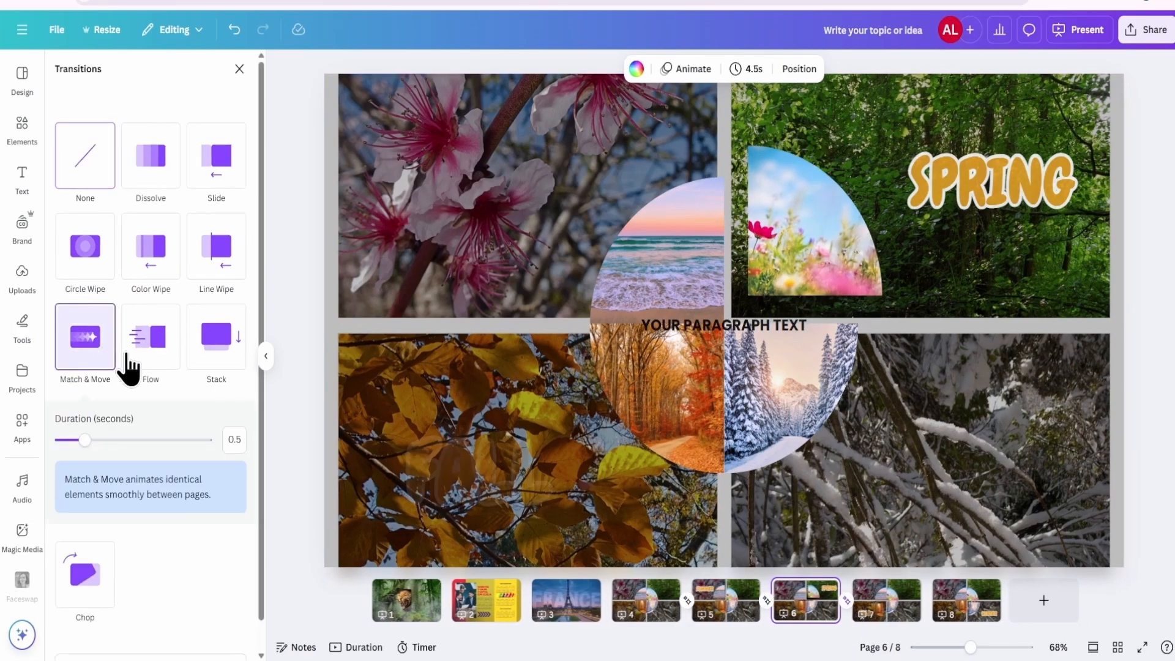
click(918, 619)
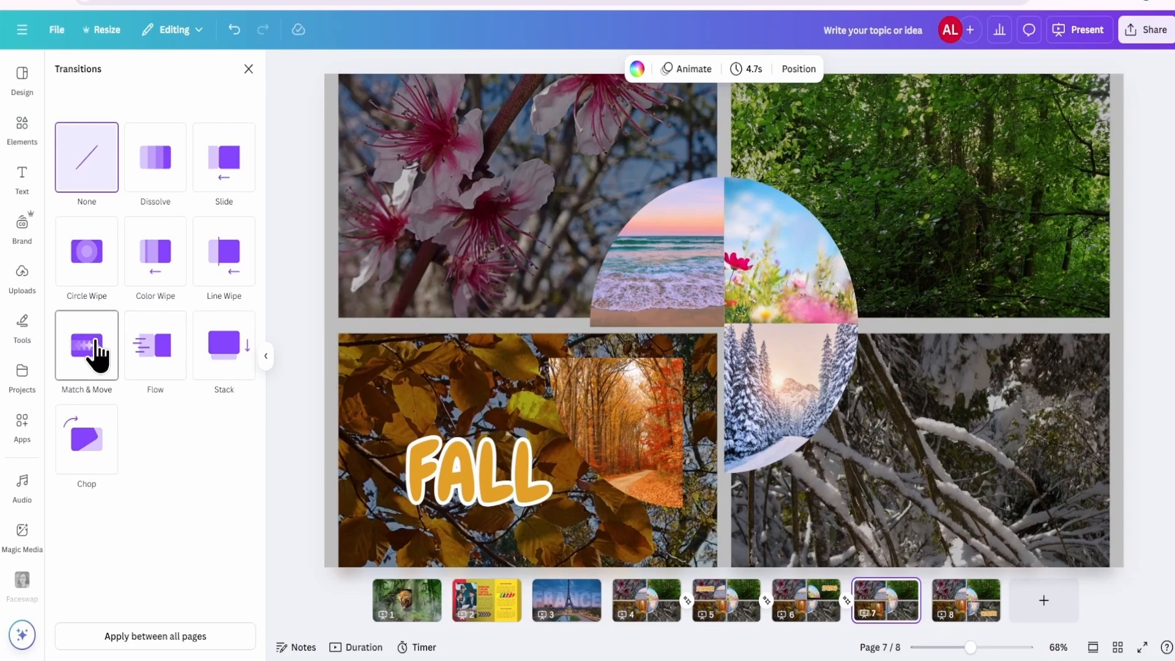
click(98, 354)
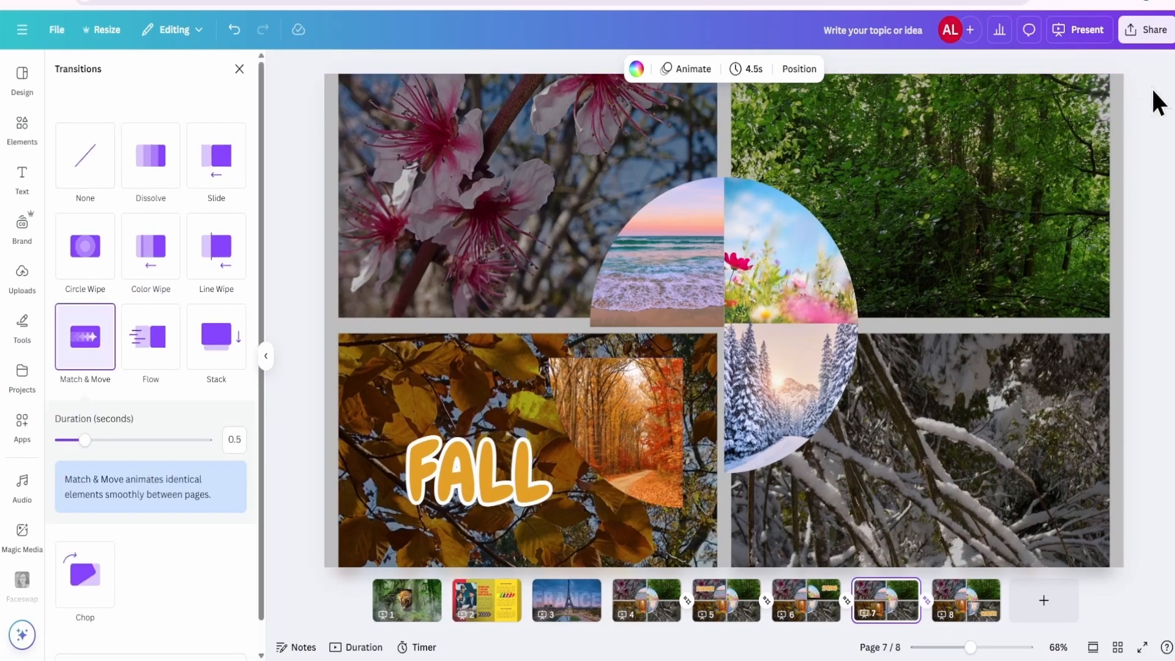
Present the slides full screen from page 4 through page 8 to check the season transitions, and exit the presentation.
click(636, 603)
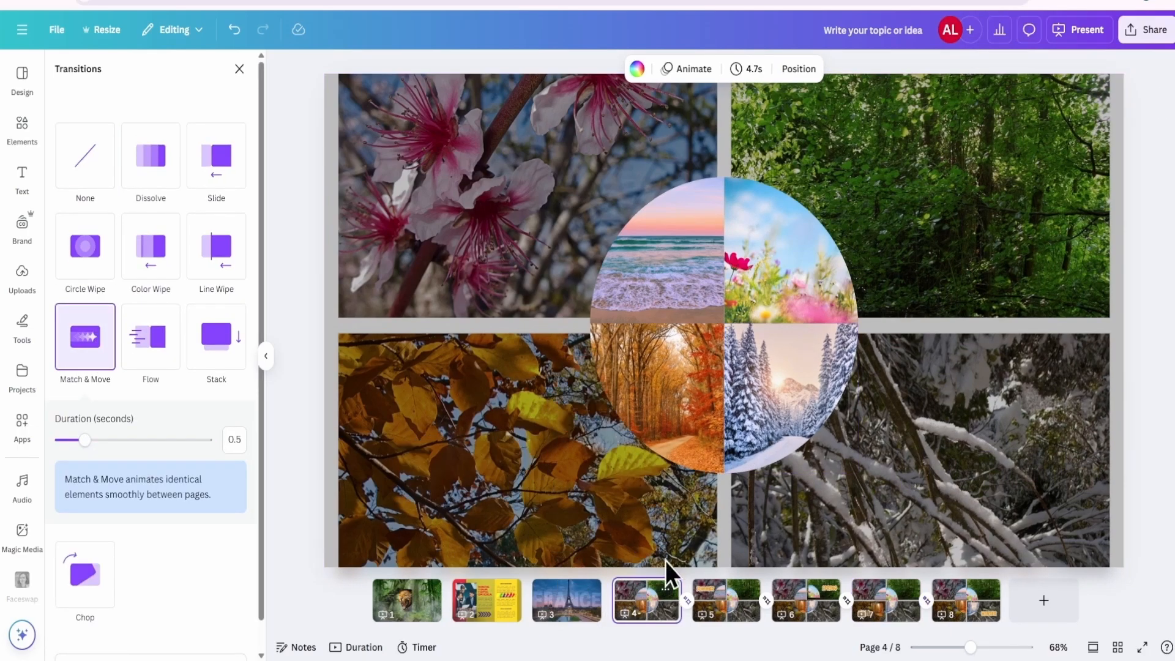
click(1091, 30)
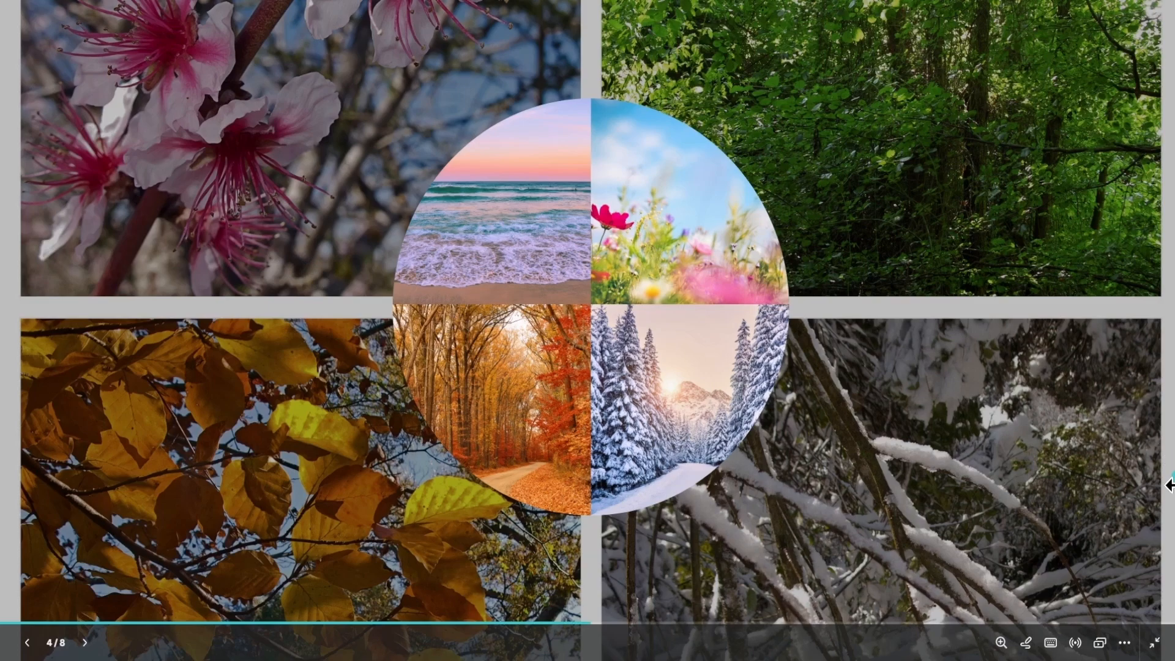
click(83, 651)
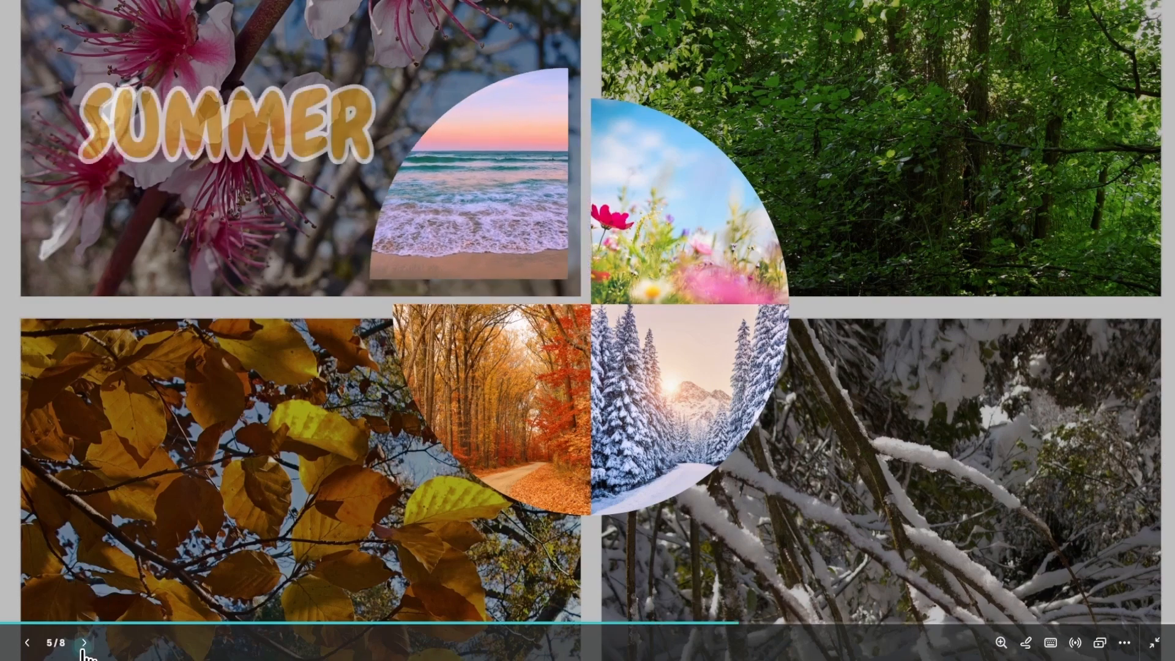
click(83, 650)
click(84, 650)
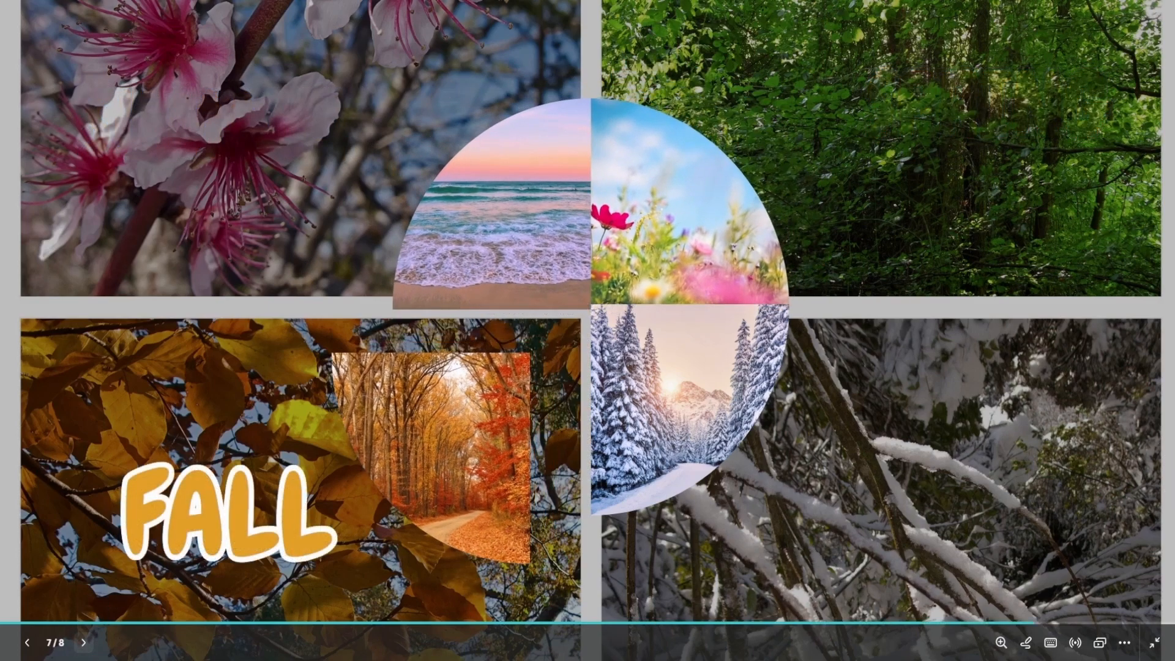
click(84, 642)
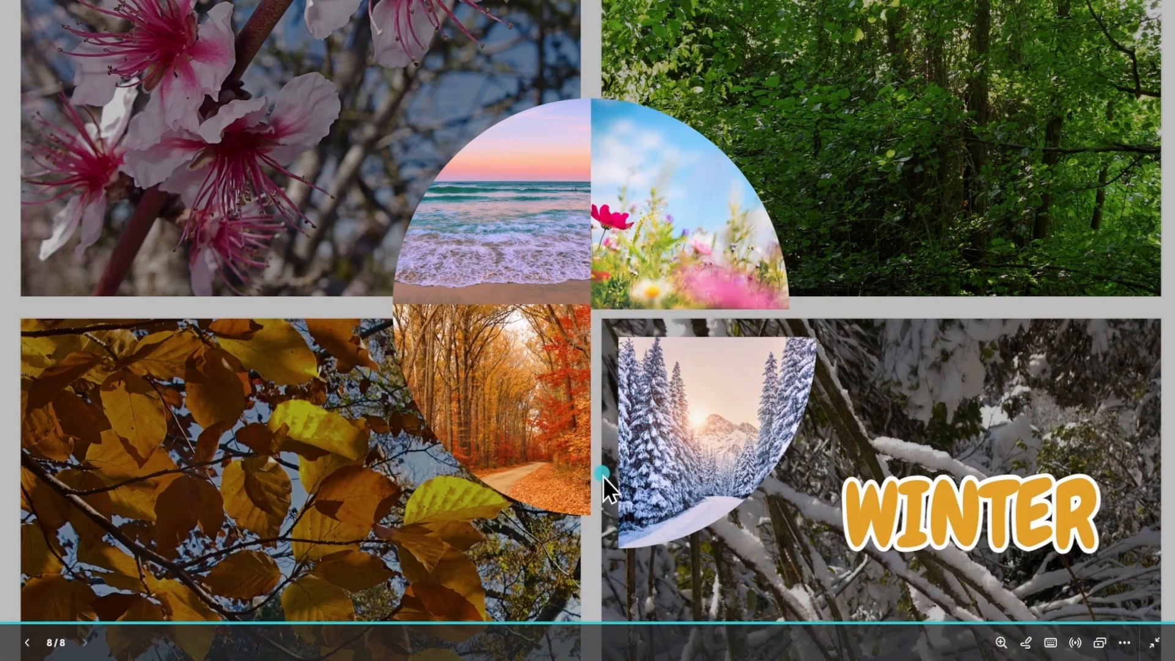
click(28, 644)
key(Escape)
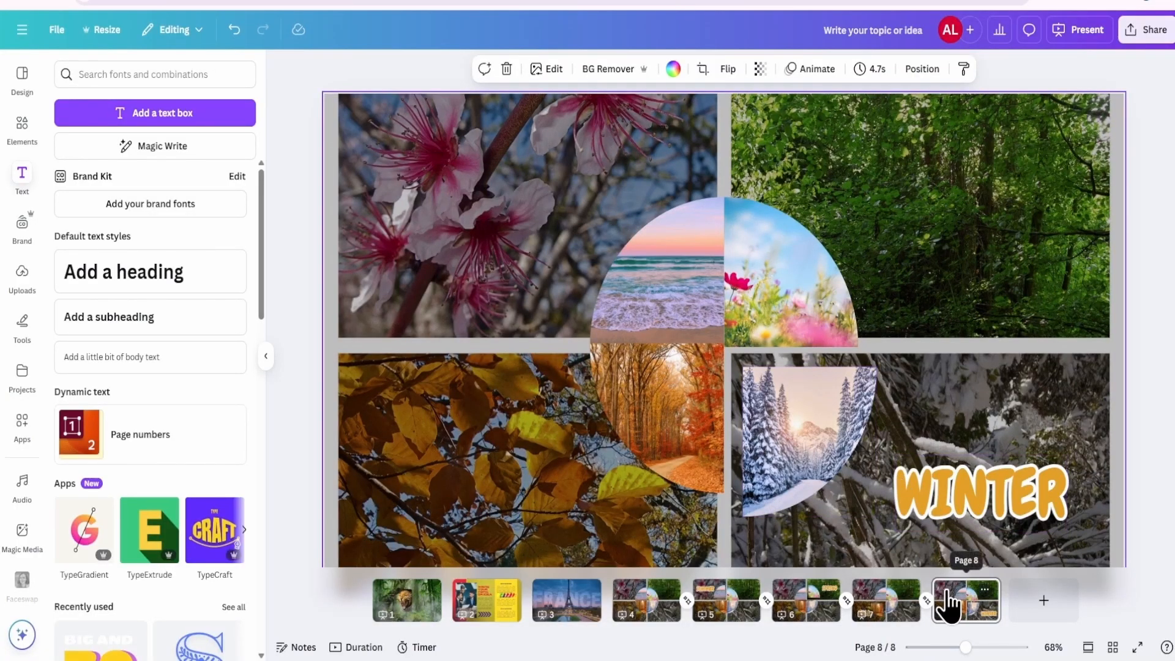
Show the element timing for the snowy forest quarter on page 8 and shorten it from its start to 4.6s.
click(925, 599)
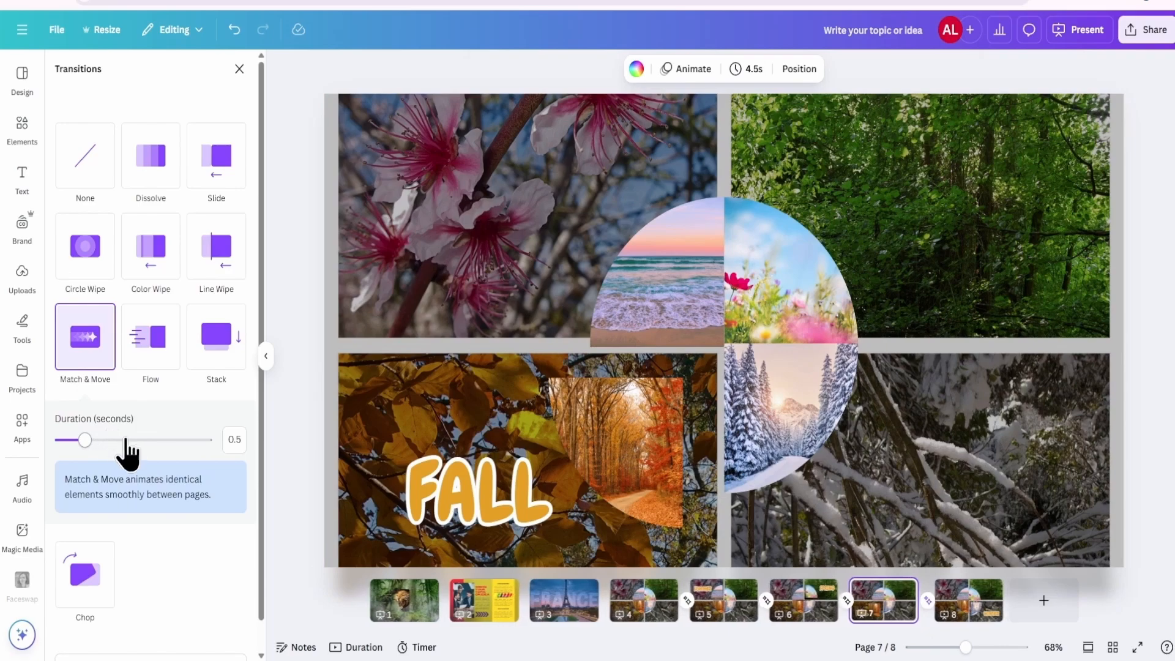
scroll(104, 440, down, 1)
click(813, 420)
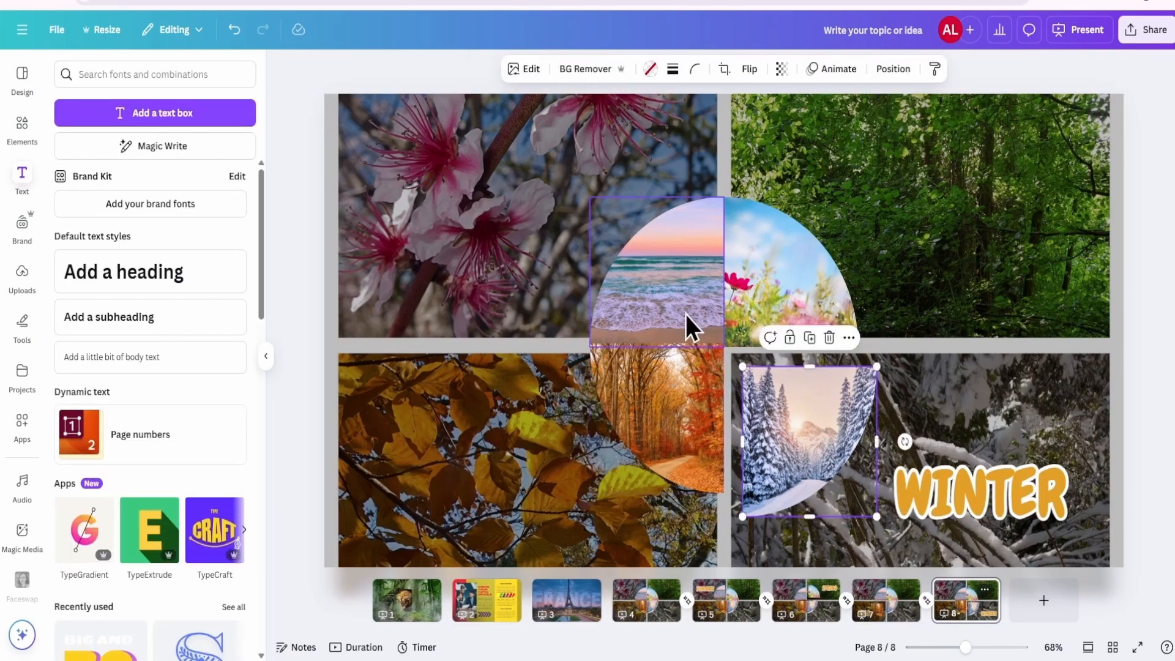
right_click(805, 420)
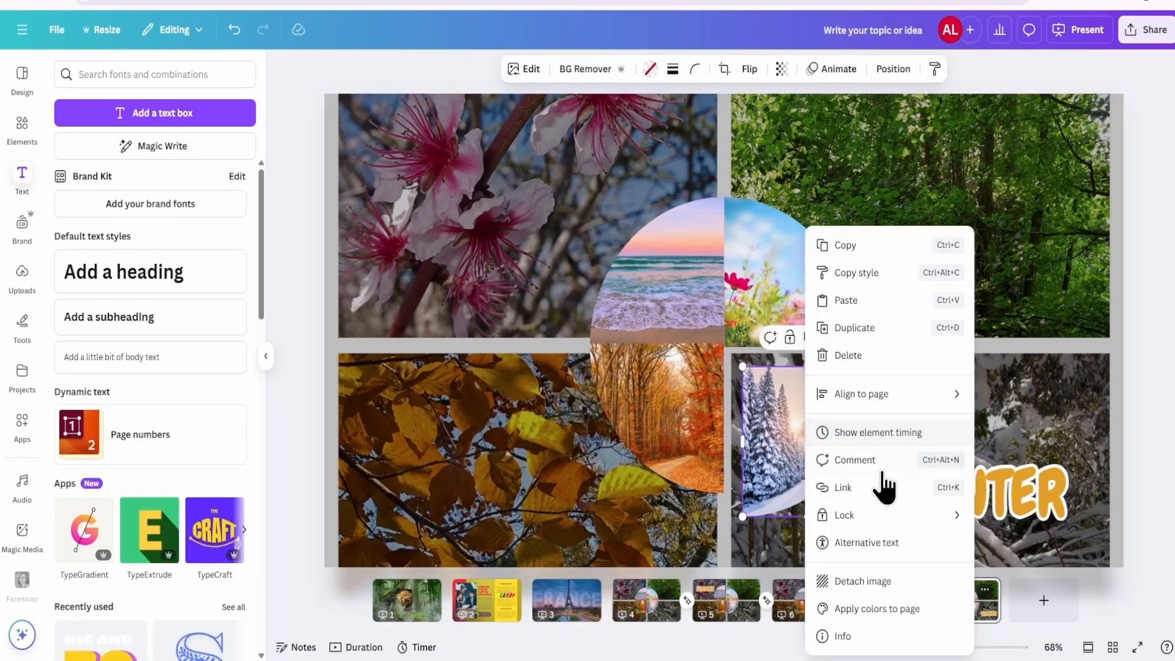
click(879, 430)
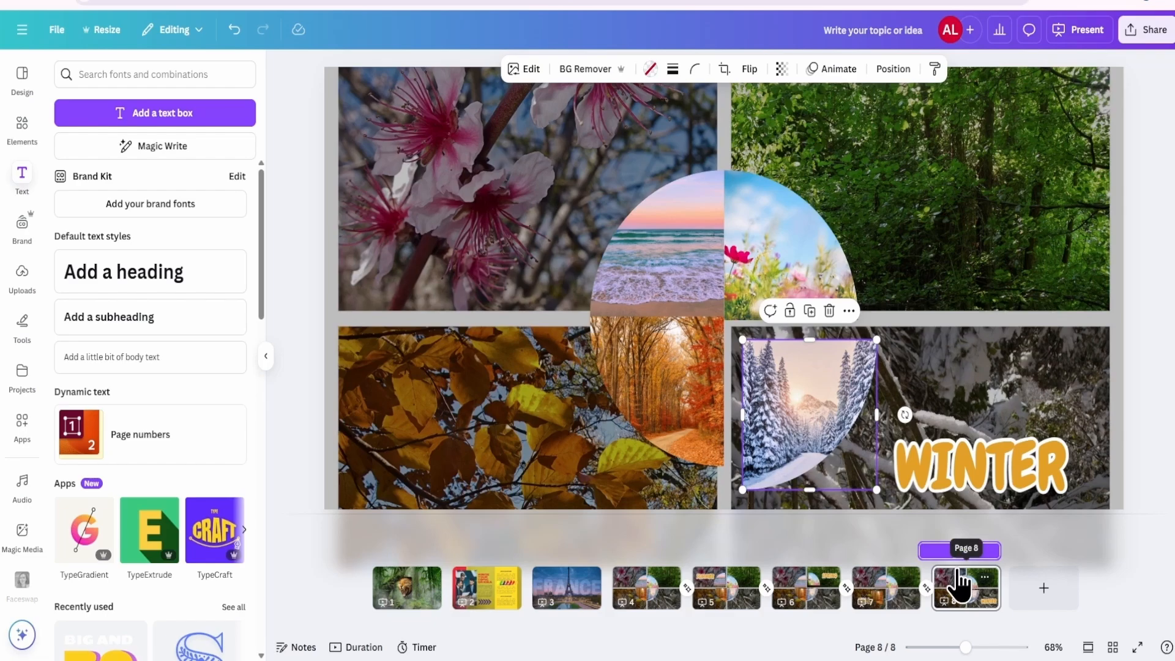
drag(919, 549, 934, 548)
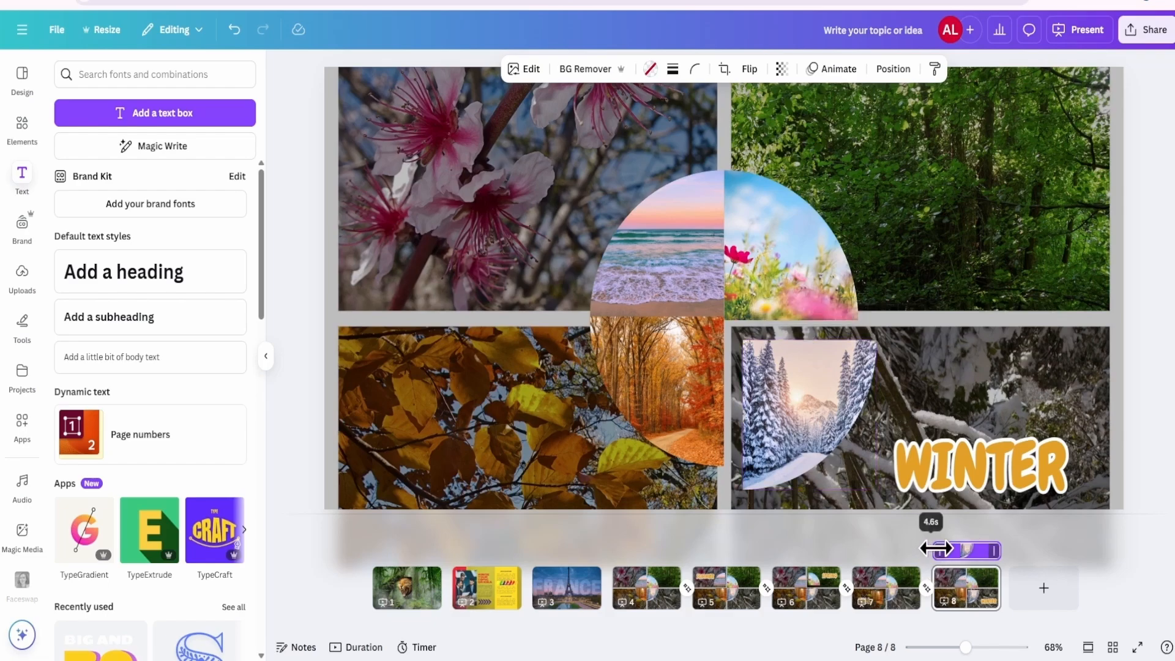